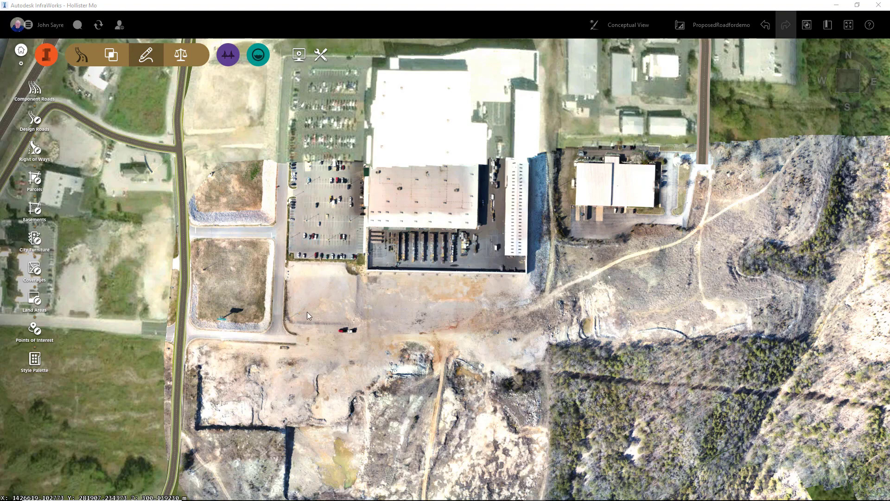
Step: Draw a PI-based Two Lanes component road about 751 m long from the western road, south of the large building, to the northeastern road's end
{"action": "left_click", "coordinate": [39, 92]}
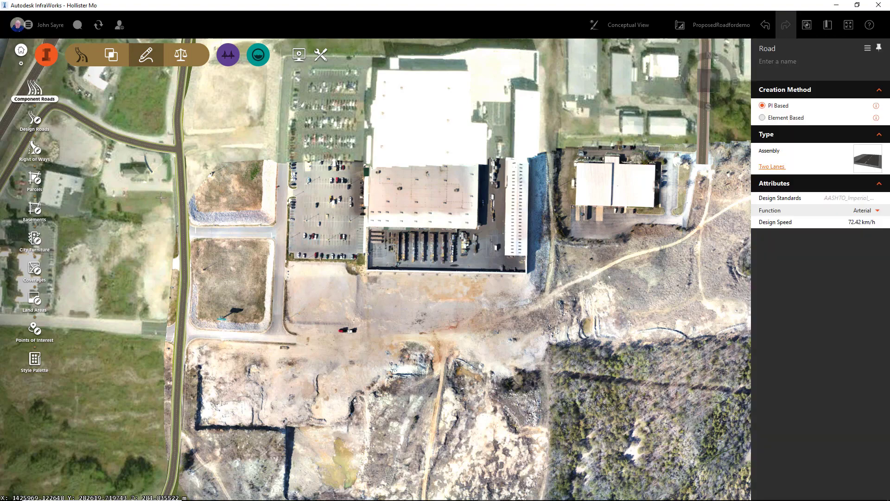
{"action": "left_click", "coordinate": [778, 168]}
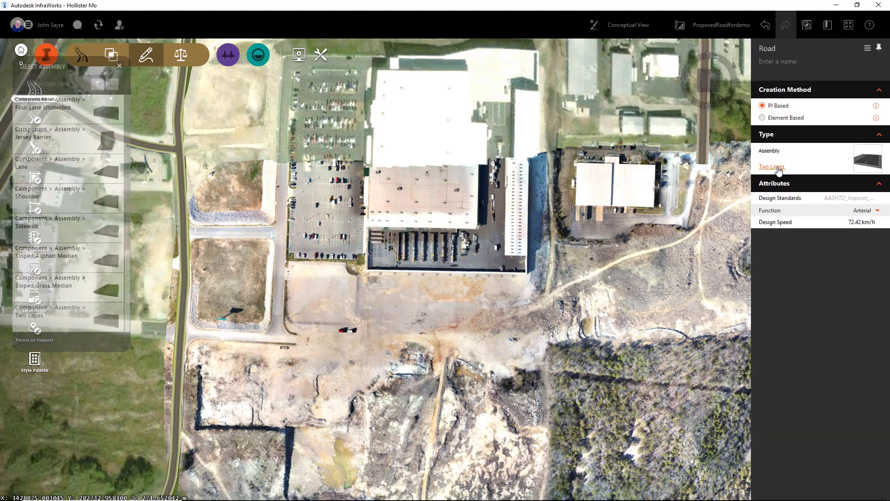
{"action": "left_click", "coordinate": [63, 320]}
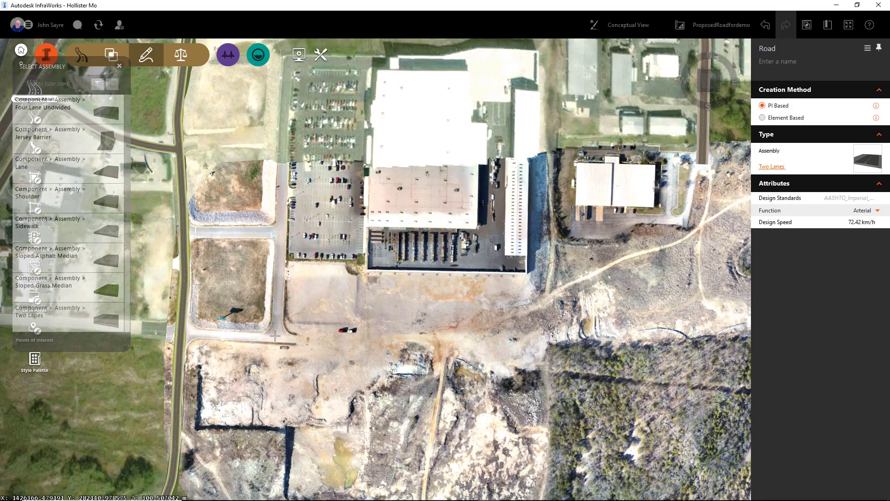
{"action": "left_click", "coordinate": [181, 333]}
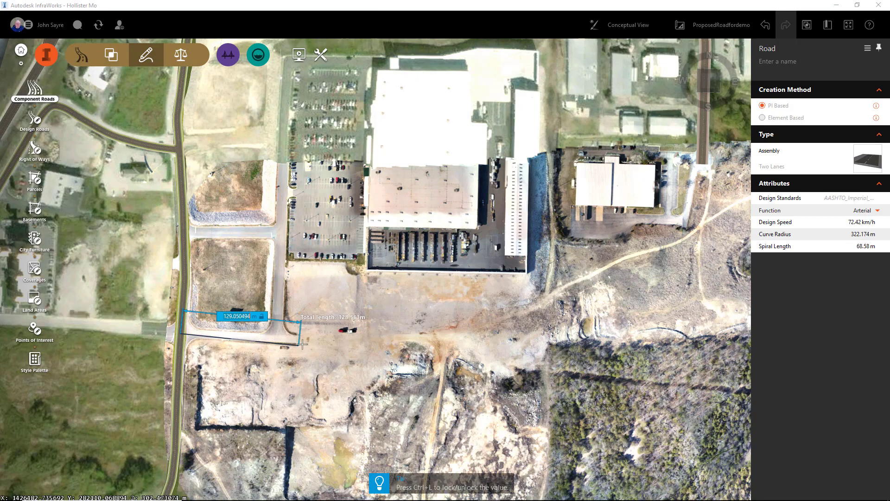
{"action": "left_click", "coordinate": [347, 343]}
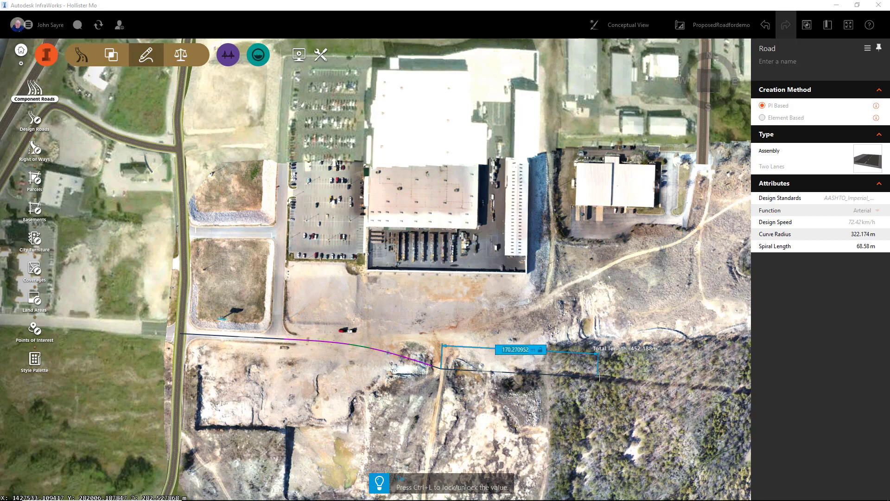
{"action": "left_click", "coordinate": [616, 375]}
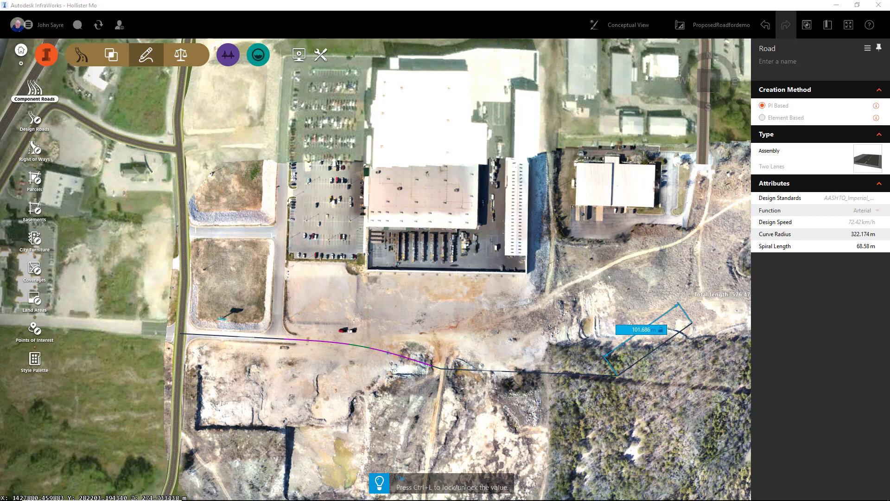
{"action": "left_click", "coordinate": [693, 322]}
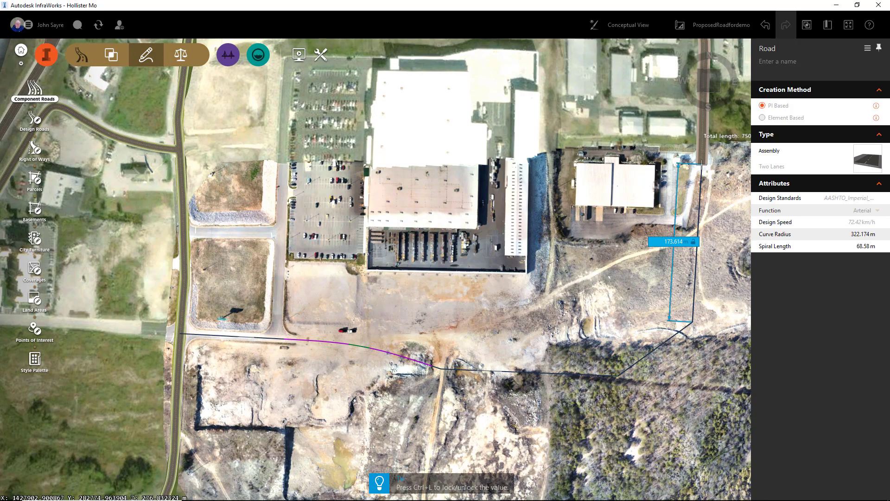
{"action": "key", "text": "Return"}
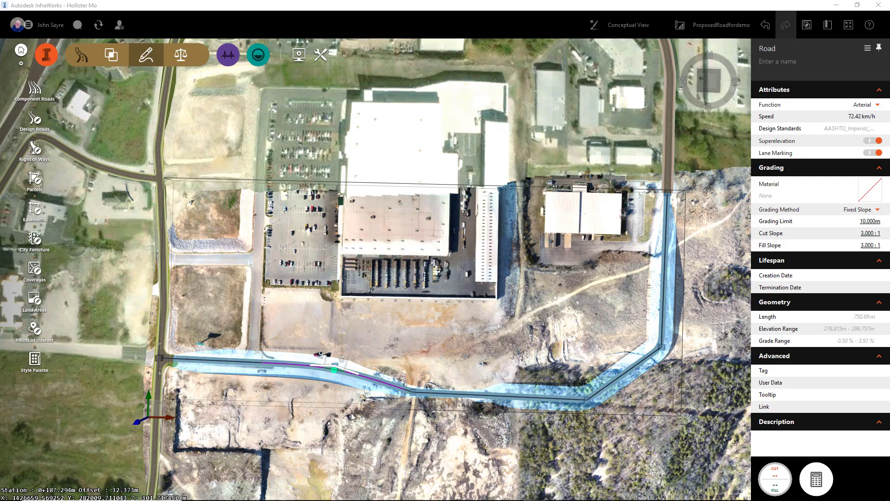
Step: Convert the road's three remaining sharp bends into curves, at the dirt track crossing and at both eastern corners
{"action": "scroll", "coordinate": [374, 408], "scroll_direction": "up", "scroll_amount": 2}
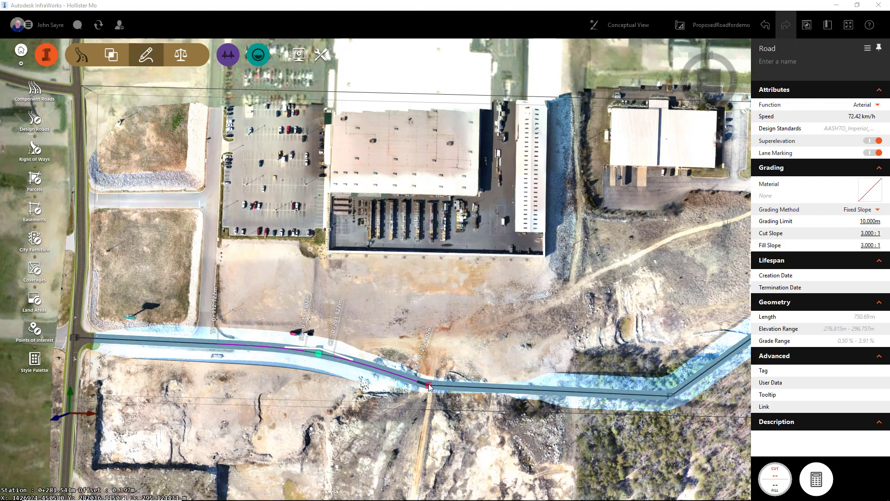
{"action": "scroll", "coordinate": [408, 425], "scroll_direction": "down", "scroll_amount": 1}
{"action": "scroll", "coordinate": [471, 434], "scroll_direction": "down", "scroll_amount": 1}
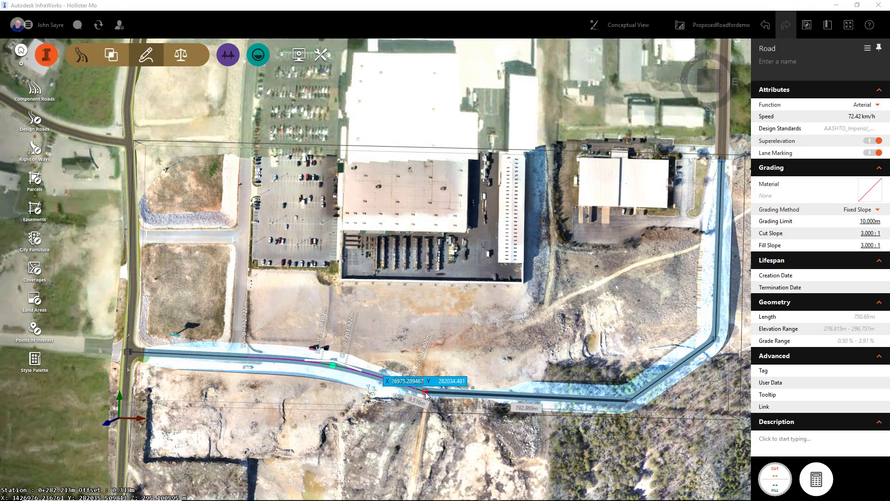
{"action": "scroll", "coordinate": [427, 395], "scroll_direction": "up", "scroll_amount": 1}
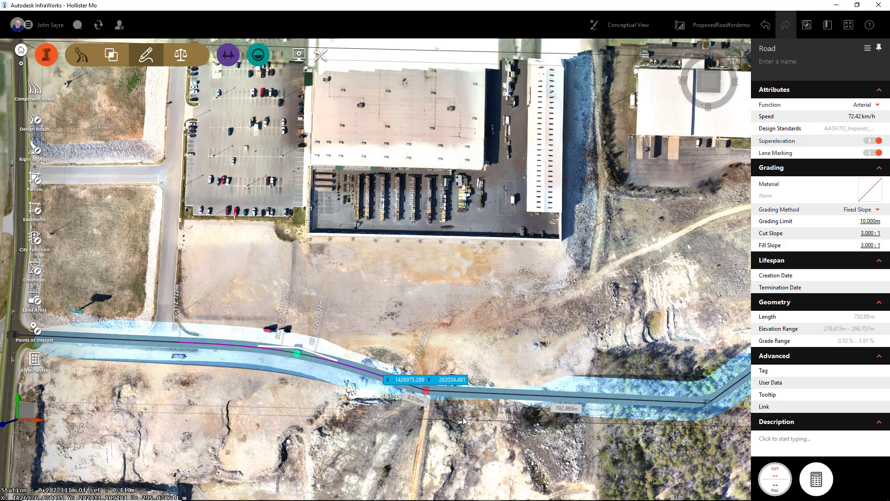
{"action": "left_click_drag", "start_coordinate": [427, 394], "coordinate": [204, 343]}
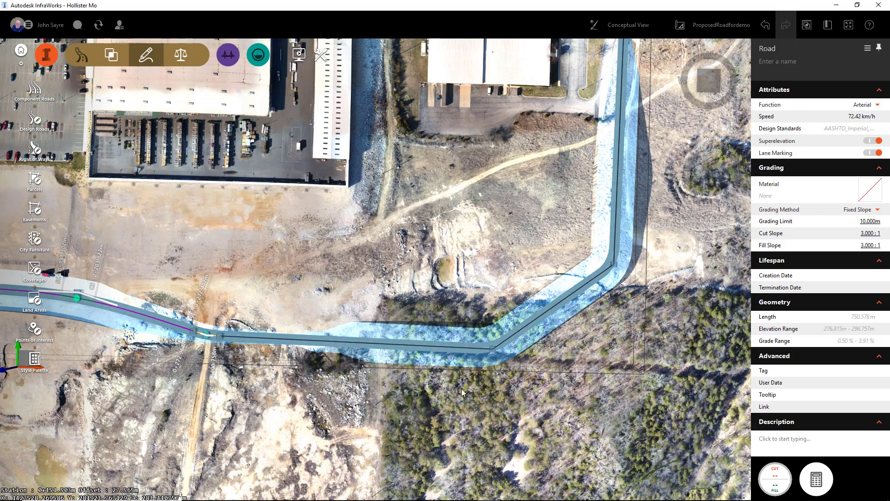
{"action": "right_click", "coordinate": [494, 351]}
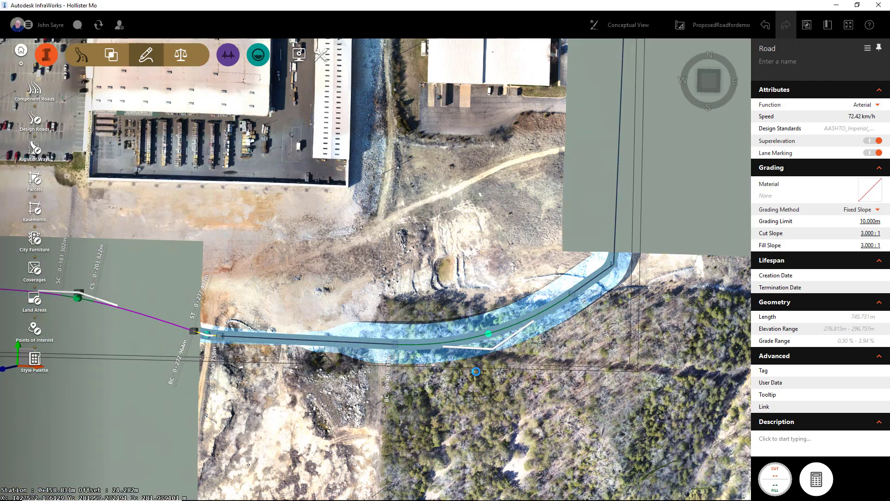
{"action": "right_click", "coordinate": [614, 264]}
{"action": "mouse_move", "coordinate": [695, 280]}
{"action": "left_click", "coordinate": [726, 284]}
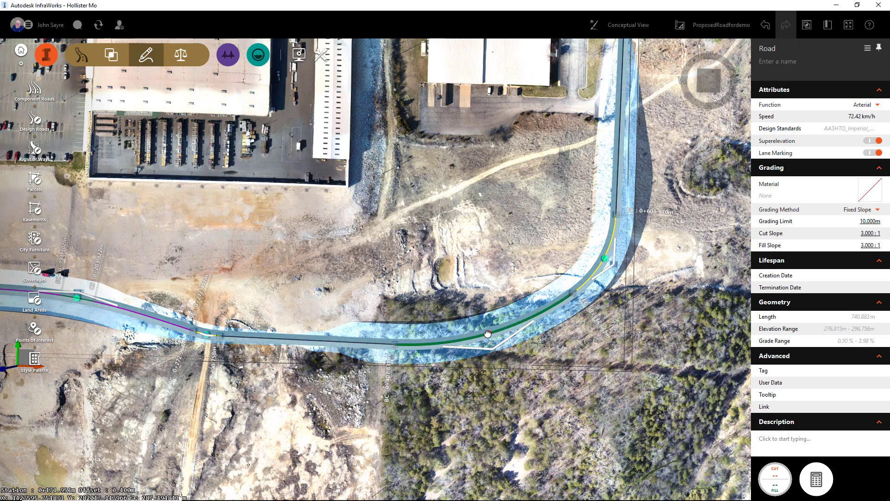
Step: Set the radius of the first eastern curve to 150 m and the radius of the last curve to 75 m
{"action": "left_click", "coordinate": [450, 195]}
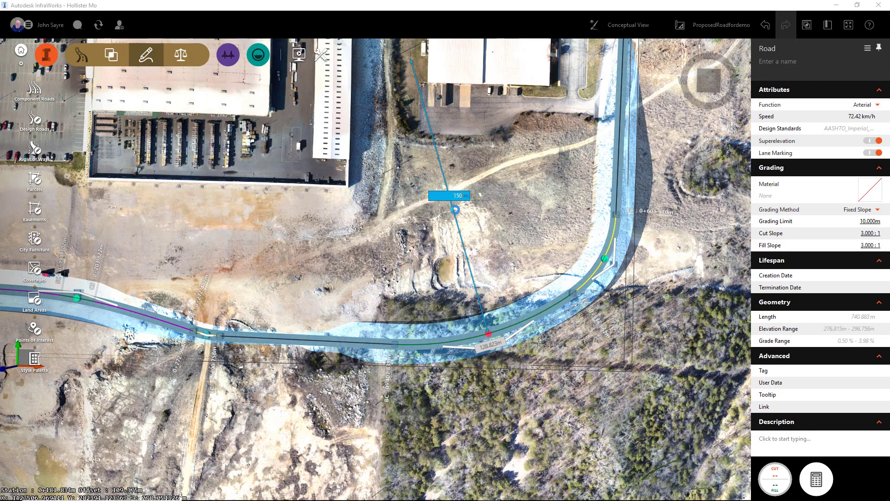
{"action": "key", "text": "Return"}
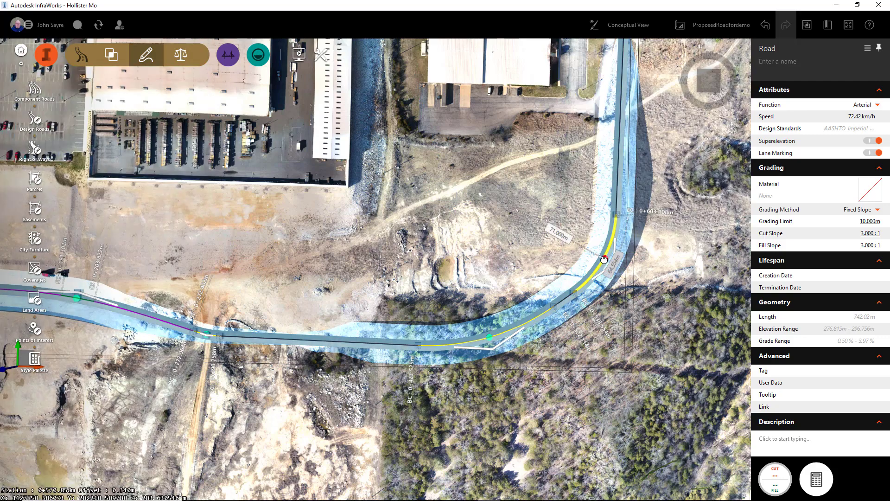
{"action": "mouse_move", "coordinate": [606, 260]}
{"action": "left_click", "coordinate": [552, 233]}
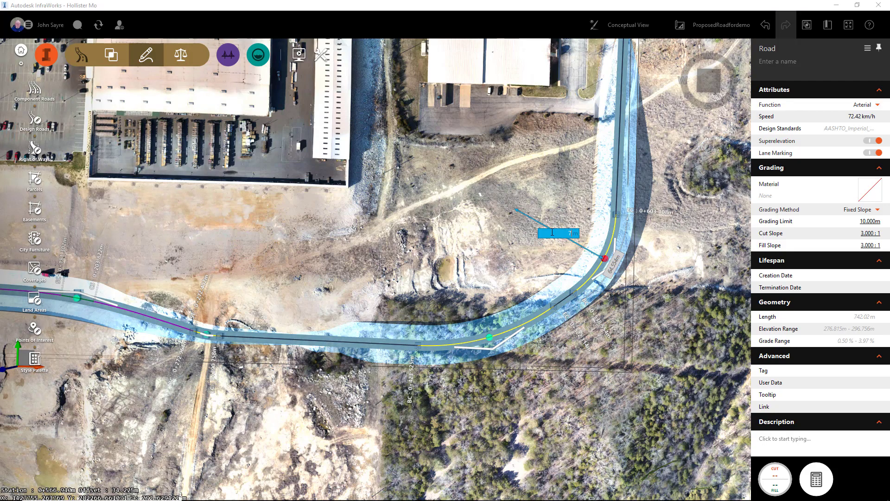
{"action": "type", "text": "75"}
{"action": "key", "text": "Return"}
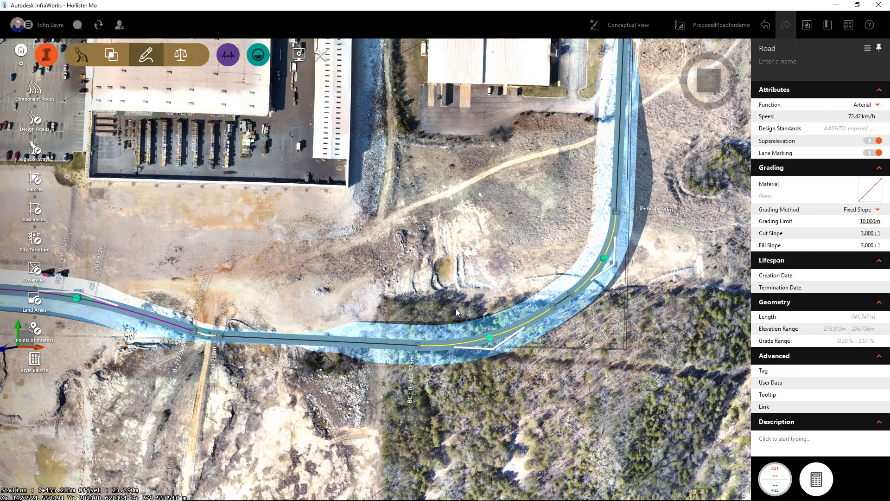
{"action": "scroll", "coordinate": [390, 361], "scroll_direction": "down", "scroll_amount": 5}
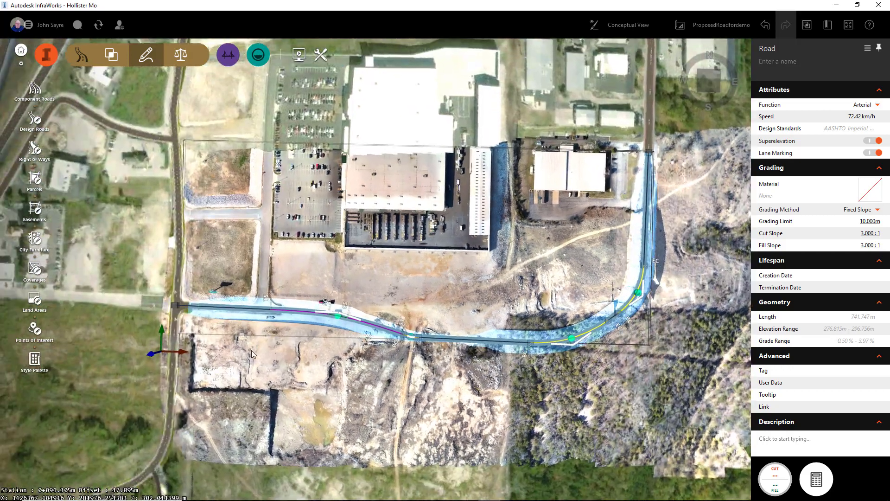
{"action": "left_click", "coordinate": [255, 347]}
Step: Insert a Lane component along the new road's south edge at about station 0+061.871, near the western intersection
{"action": "scroll", "coordinate": [199, 332], "scroll_direction": "up", "scroll_amount": 3}
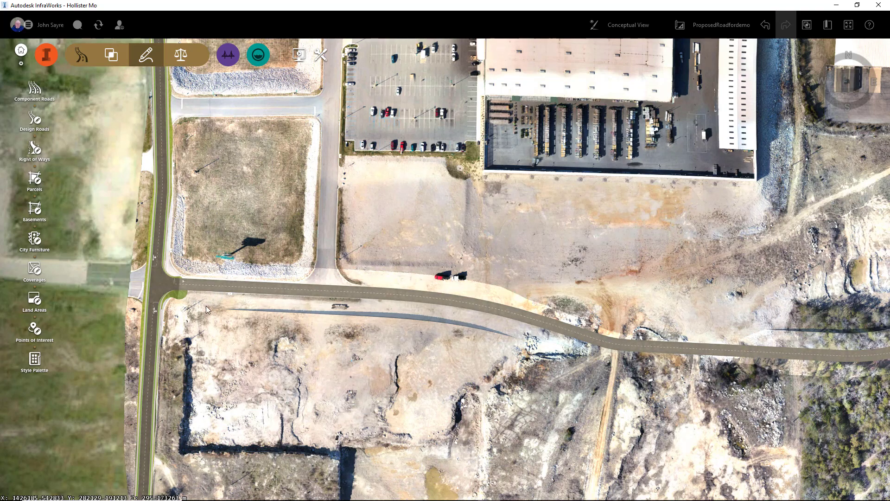
{"action": "left_click", "coordinate": [214, 294]}
{"action": "right_click", "coordinate": [217, 289]}
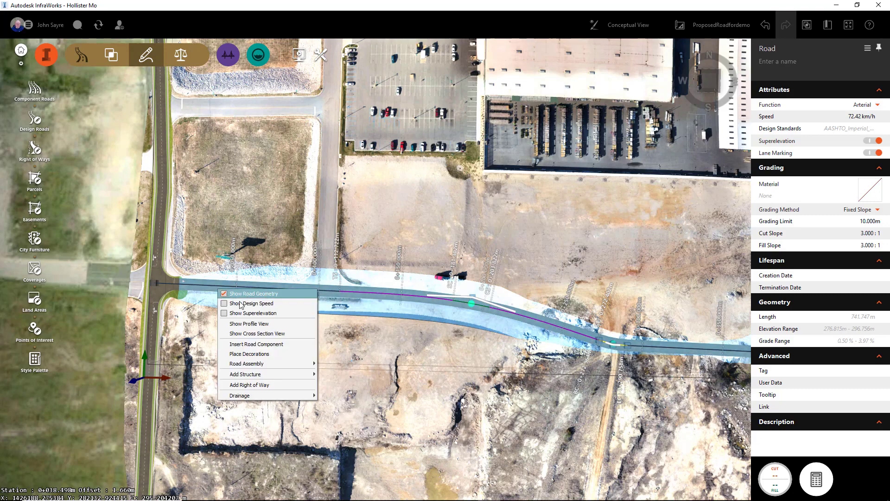
{"action": "left_click", "coordinate": [268, 345]}
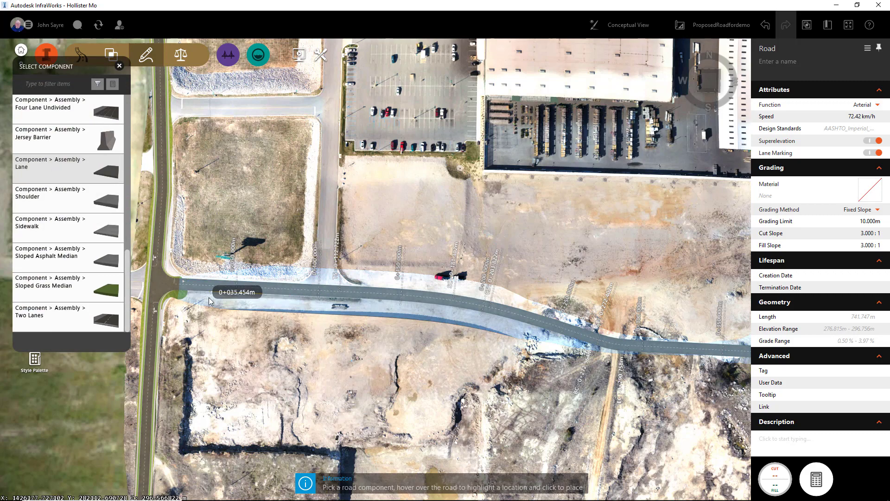
{"action": "scroll", "coordinate": [246, 296], "scroll_direction": "up", "scroll_amount": 2}
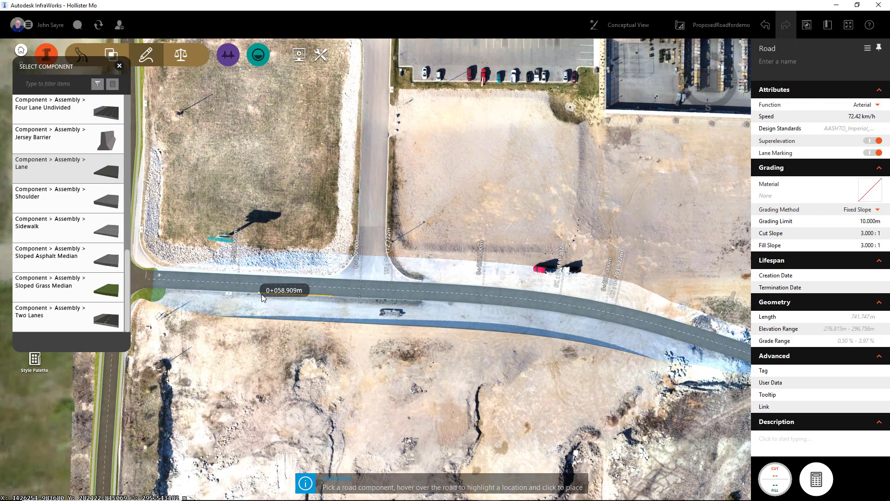
{"action": "left_click", "coordinate": [262, 294]}
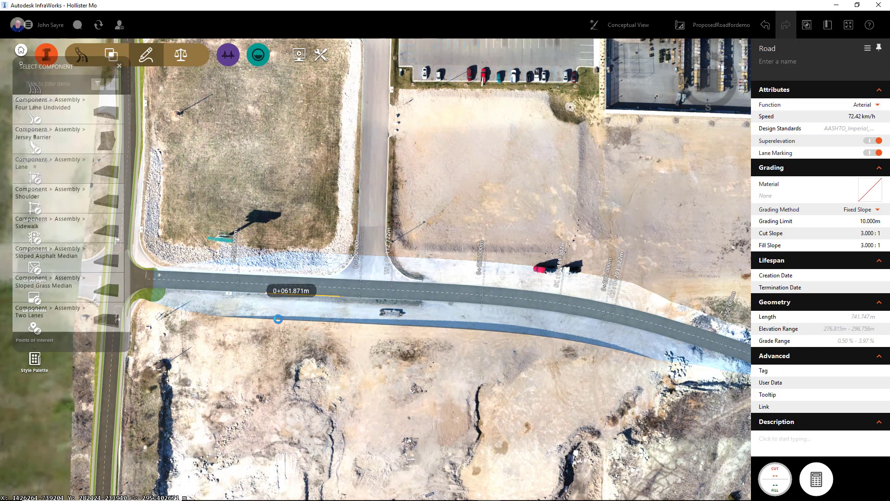
{"action": "left_click", "coordinate": [277, 319]}
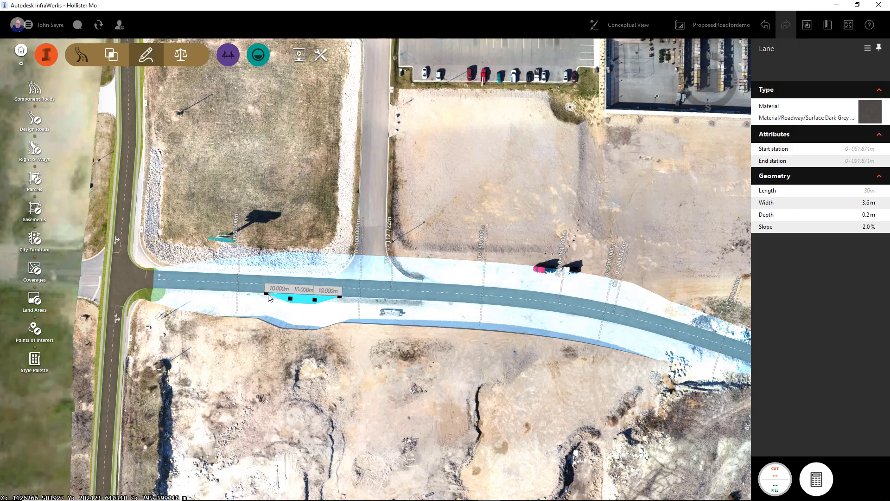
Step: Extend the added lane's eastern end to the end of the road with the end handle's alignment option
{"action": "scroll", "coordinate": [340, 301], "scroll_direction": "up", "scroll_amount": 3}
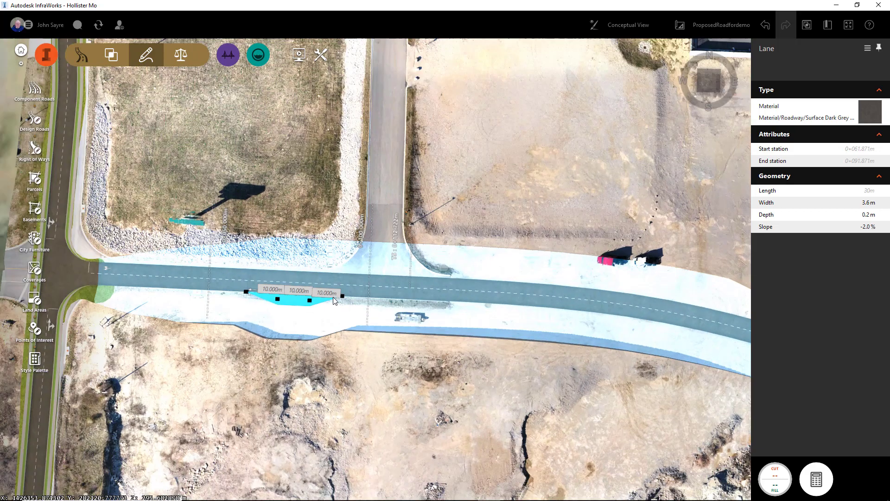
{"action": "left_click", "coordinate": [343, 296]}
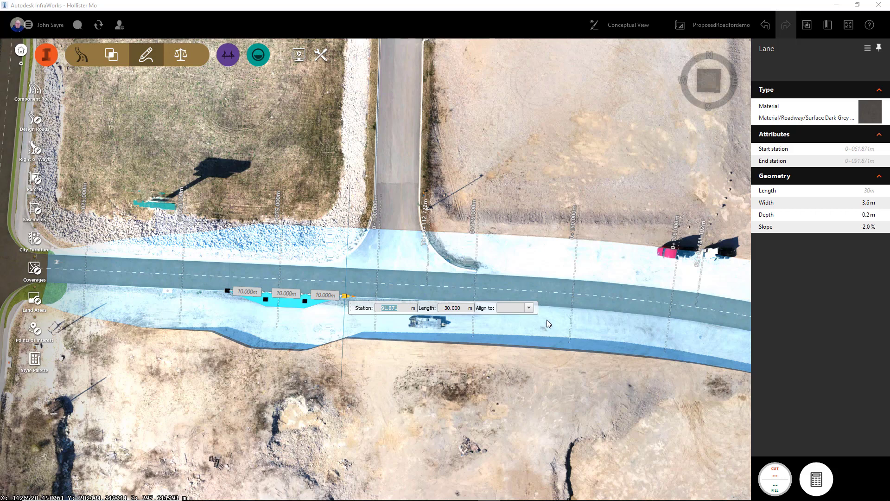
{"action": "left_click", "coordinate": [529, 308]}
{"action": "left_click", "coordinate": [510, 319]}
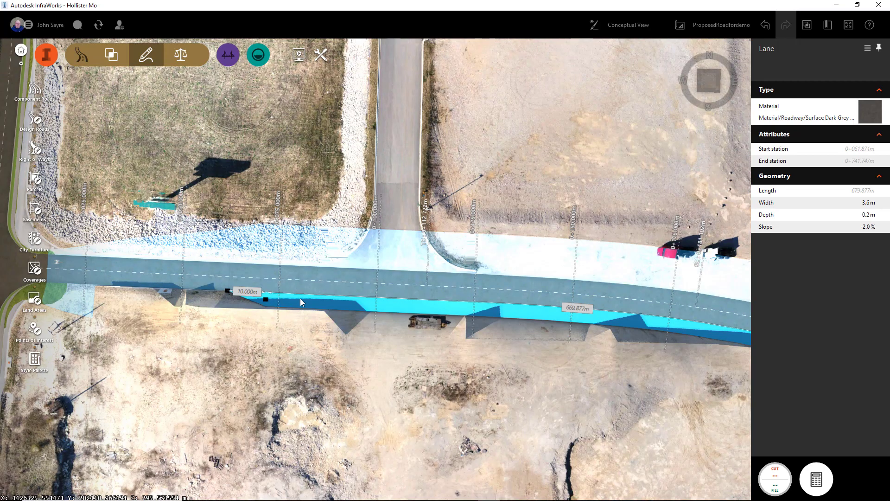
Step: Set the width of the added lane and both original lanes to 4 m
{"action": "left_click", "coordinate": [869, 205]}
{"action": "type", "text": "4"}
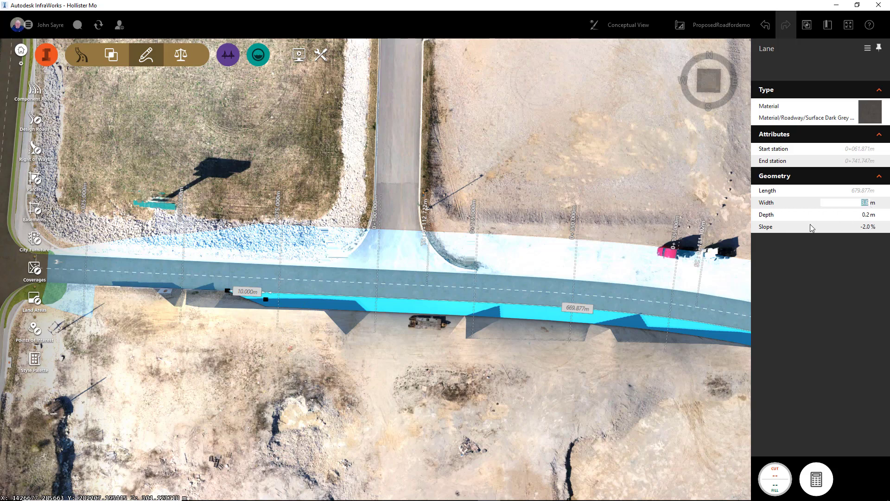
{"action": "left_click", "coordinate": [347, 293]}
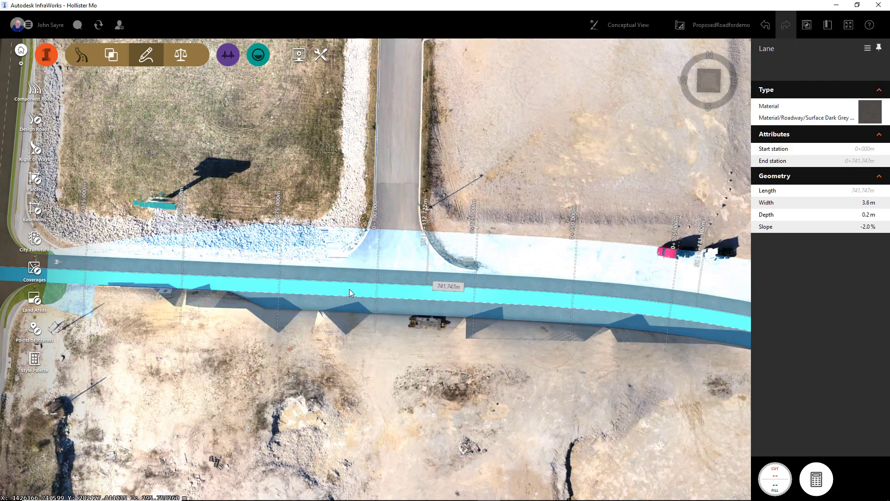
{"action": "left_click", "coordinate": [871, 206]}
{"action": "left_click_drag", "start_coordinate": [870, 202], "coordinate": [856, 206]}
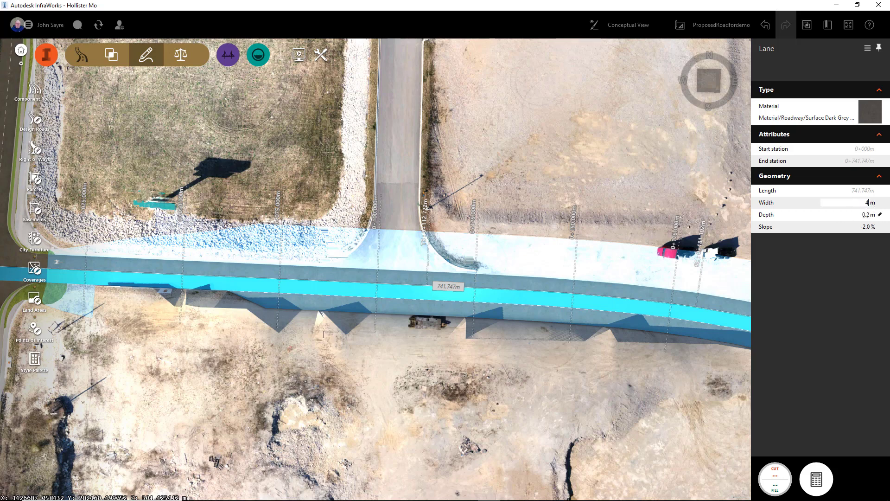
{"action": "key", "text": "Return"}
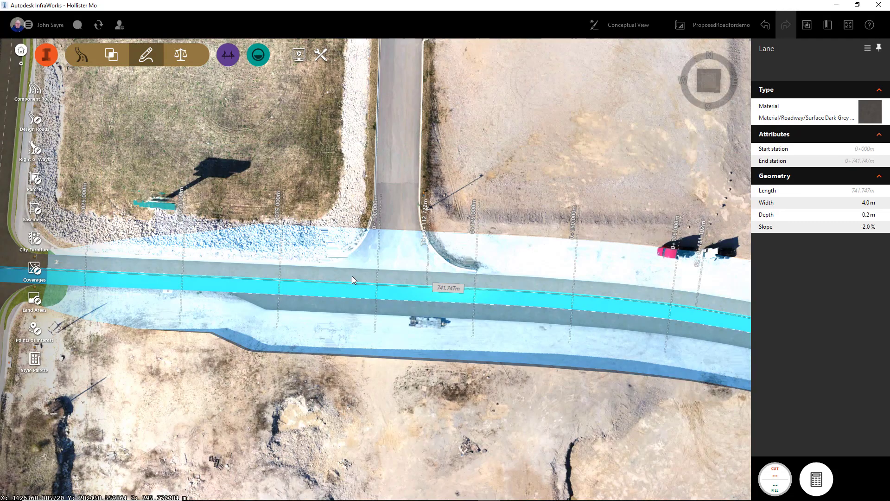
{"action": "left_click", "coordinate": [868, 203]}
{"action": "type", "text": "4"}
{"action": "key", "text": "Return"}
{"action": "middle_click_drag", "start_coordinate": [321, 393], "coordinate": [365, 380]}
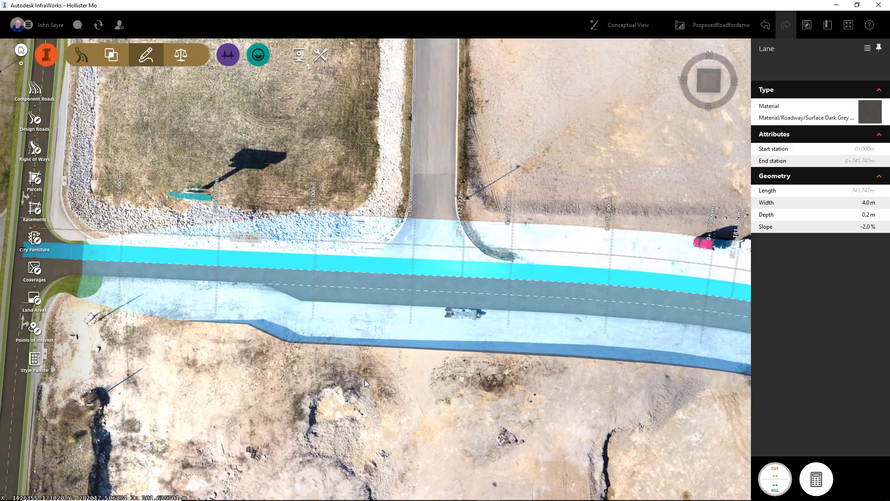
Step: Set the transition length at the added lane's western start to 30 m
{"action": "left_click", "coordinate": [287, 297]}
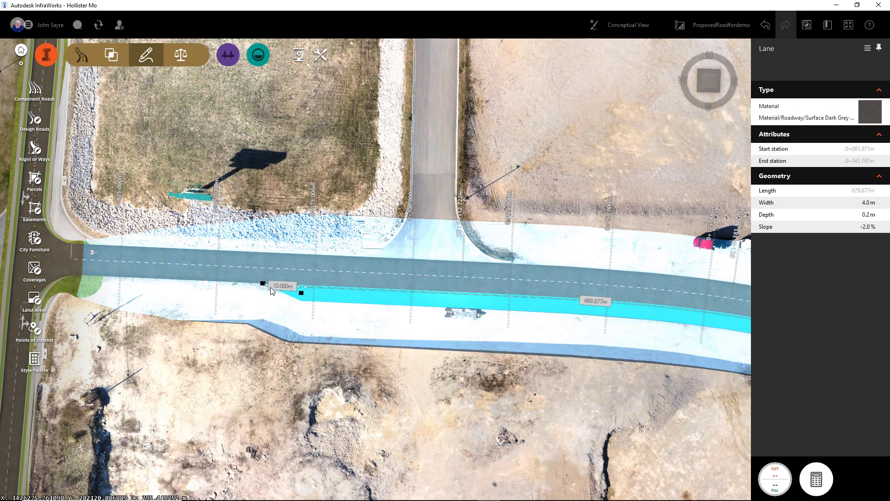
{"action": "left_click", "coordinate": [301, 294]}
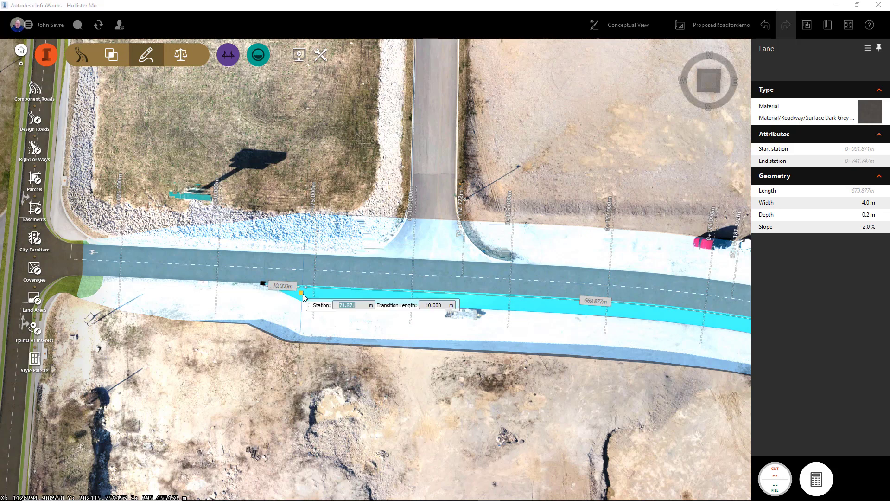
{"action": "left_click", "coordinate": [437, 306]}
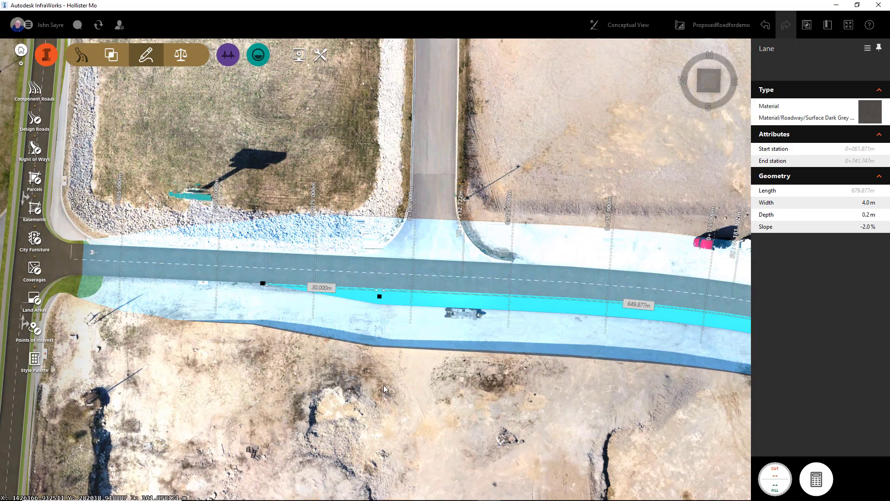
Step: Pull the added lane's eastern end back to about station 0+732.638 and enable Transition Out there
{"action": "left_click_drag", "start_coordinate": [383, 389], "coordinate": [365, 296]}
{"action": "scroll", "coordinate": [453, 211], "scroll_direction": "up", "scroll_amount": 3}
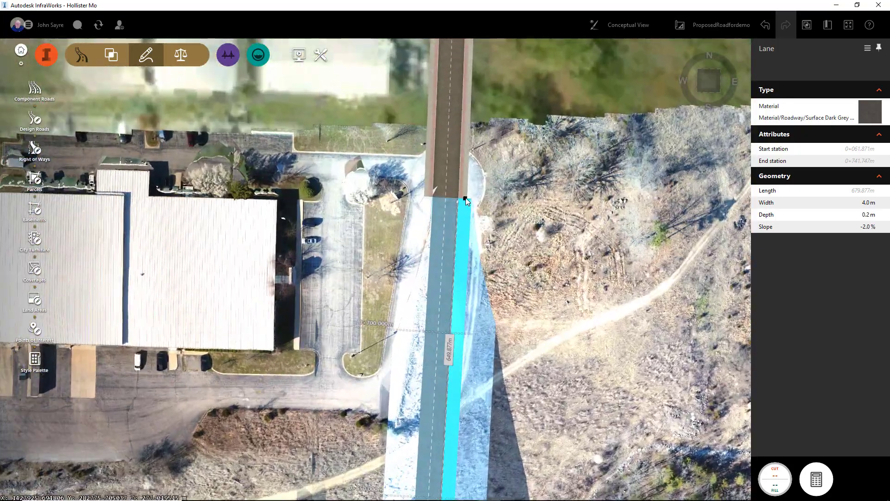
{"action": "right_click", "coordinate": [466, 201]}
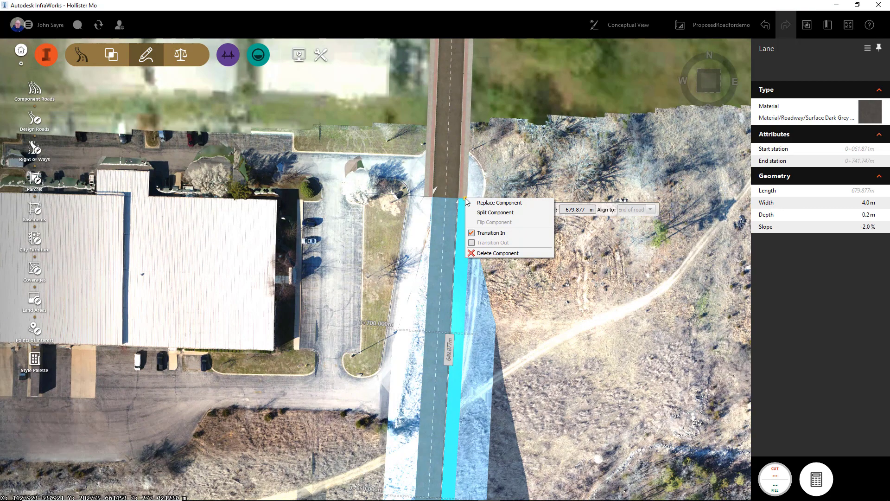
{"action": "left_click", "coordinate": [511, 290]}
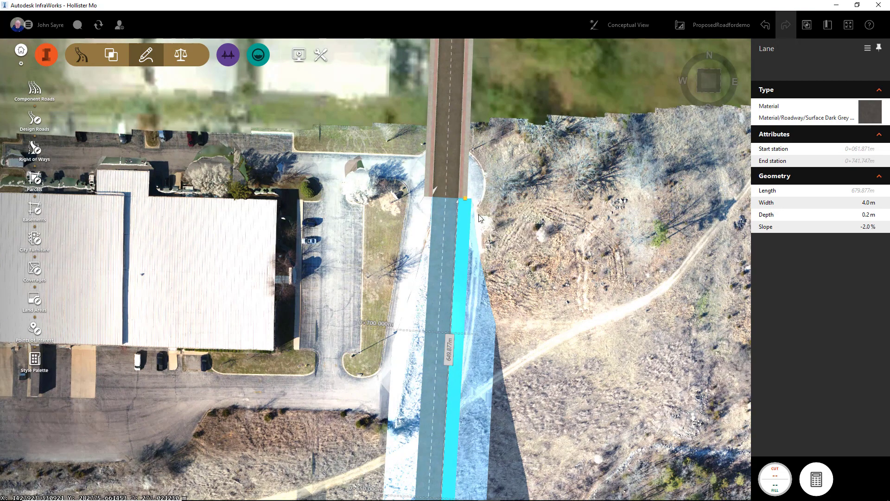
{"action": "left_click", "coordinate": [466, 202]}
{"action": "left_click", "coordinate": [468, 203]}
{"action": "left_click_drag", "start_coordinate": [468, 202], "coordinate": [463, 228]}
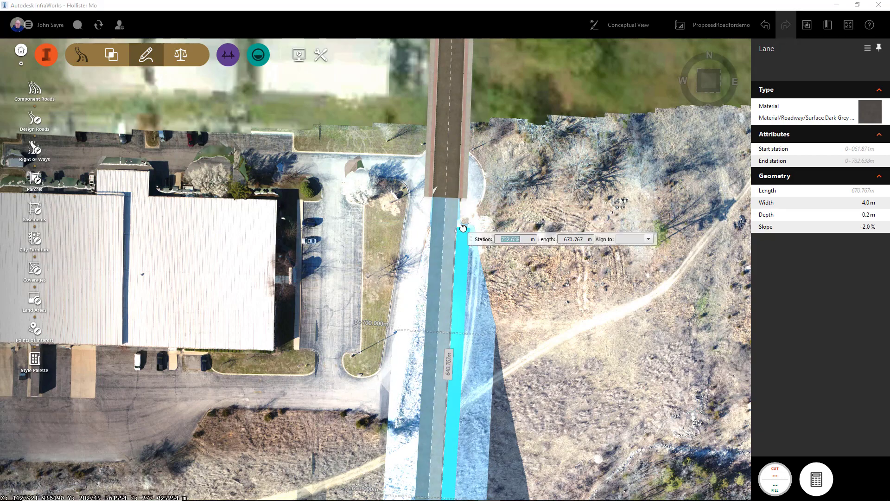
{"action": "right_click", "coordinate": [463, 229]}
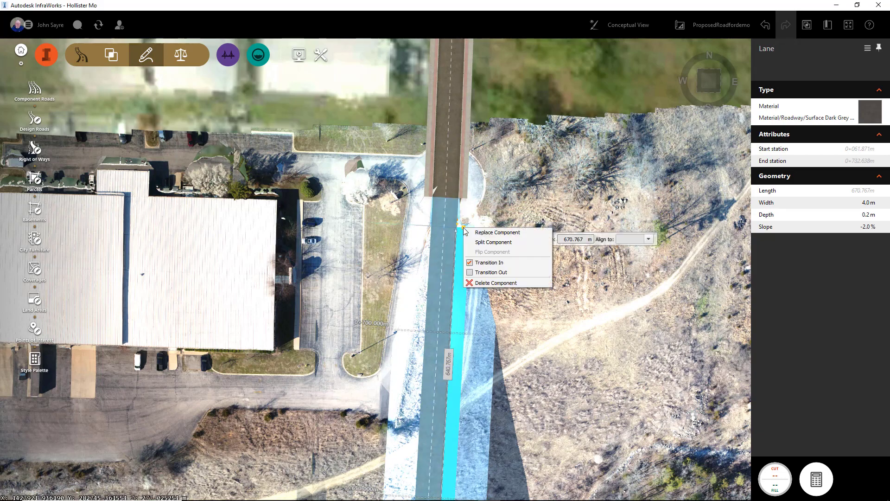
{"action": "left_click", "coordinate": [470, 274]}
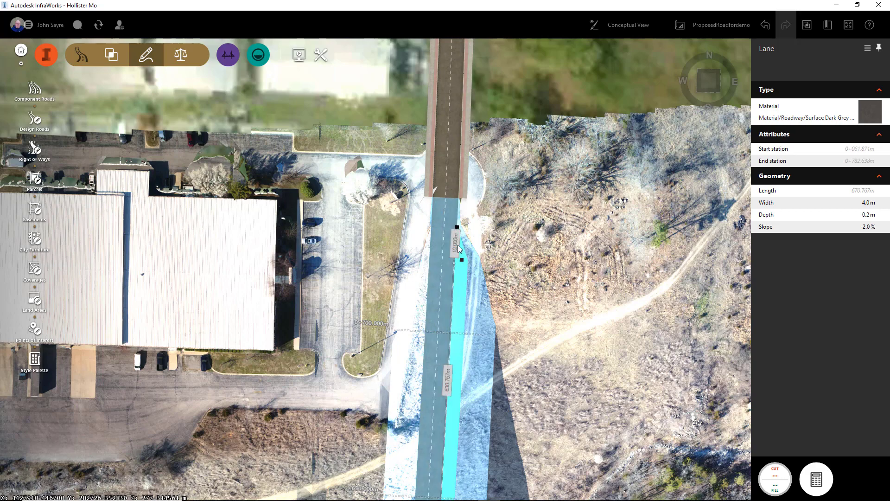
Step: Set the transition length at the added lane's eastern end to 30 m and finish editing the lane
{"action": "left_click", "coordinate": [461, 261]}
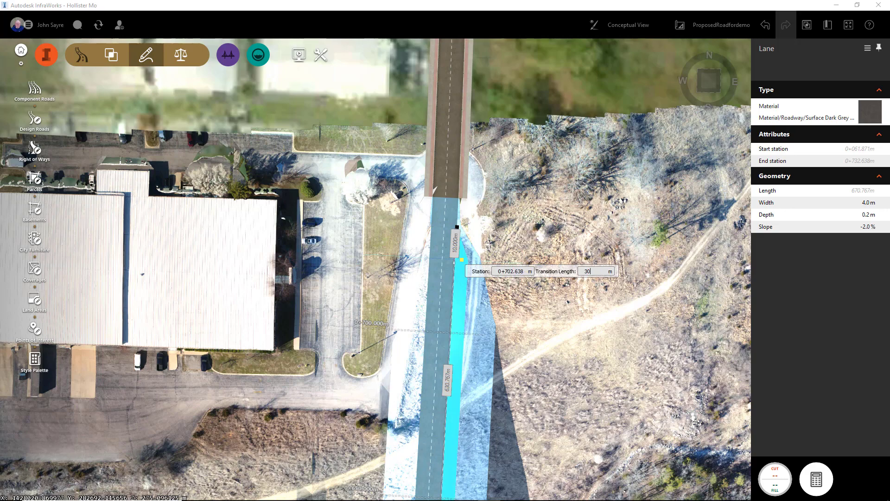
{"action": "key", "text": "Return"}
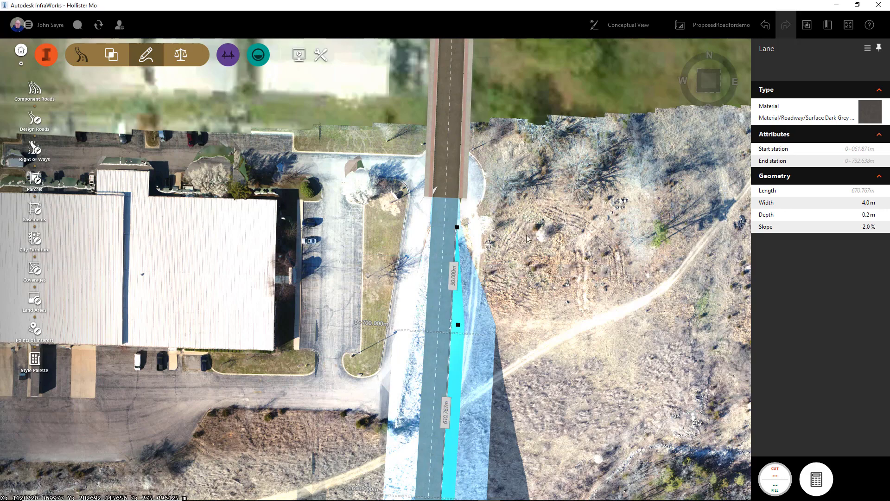
{"action": "key", "text": "Escape"}
Step: Set the grading limit of the new road to 100 m
{"action": "scroll", "coordinate": [522, 321], "scroll_direction": "down", "scroll_amount": 5}
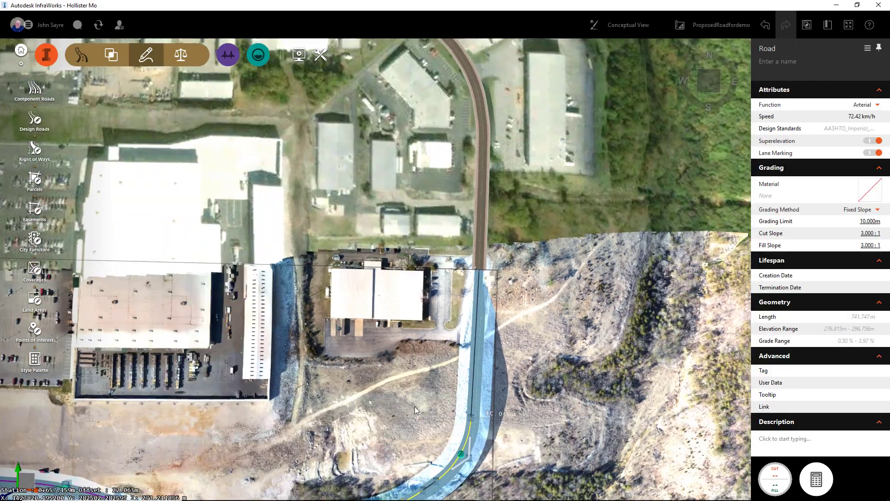
{"action": "left_click_drag", "start_coordinate": [416, 410], "coordinate": [430, 347]}
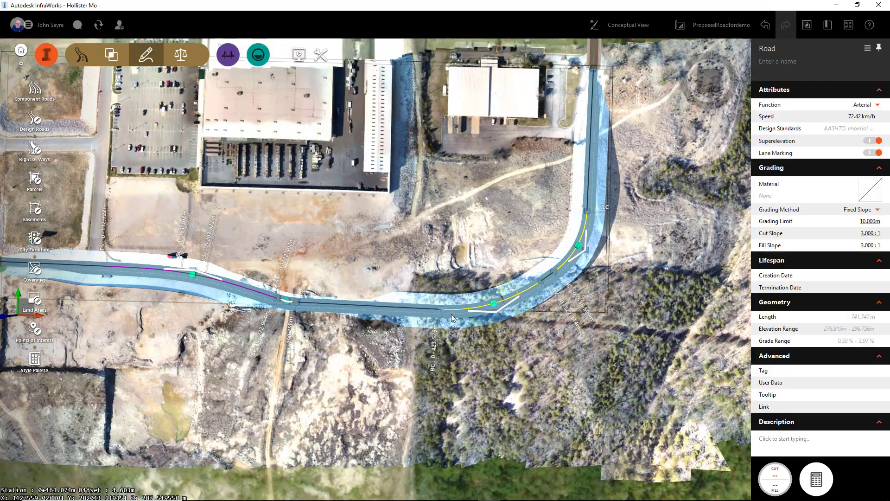
{"action": "middle_click_drag", "start_coordinate": [407, 347], "coordinate": [442, 265], "text": "shift"}
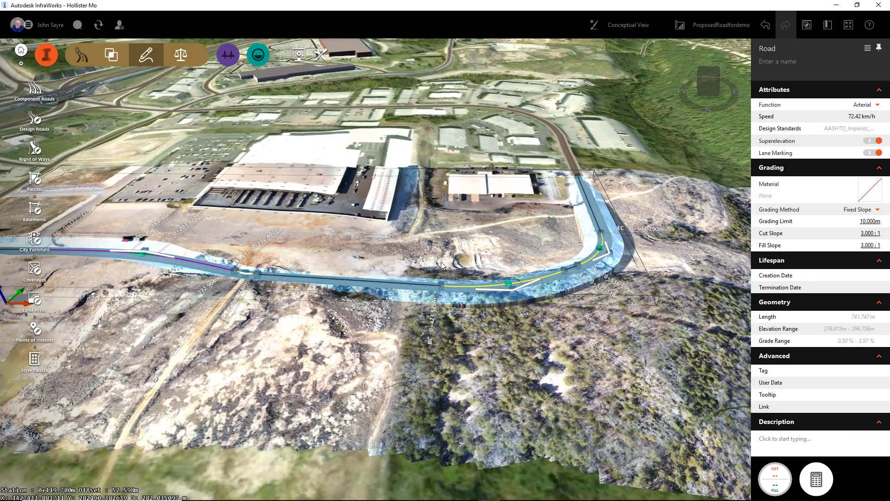
{"action": "left_click", "coordinate": [871, 222]}
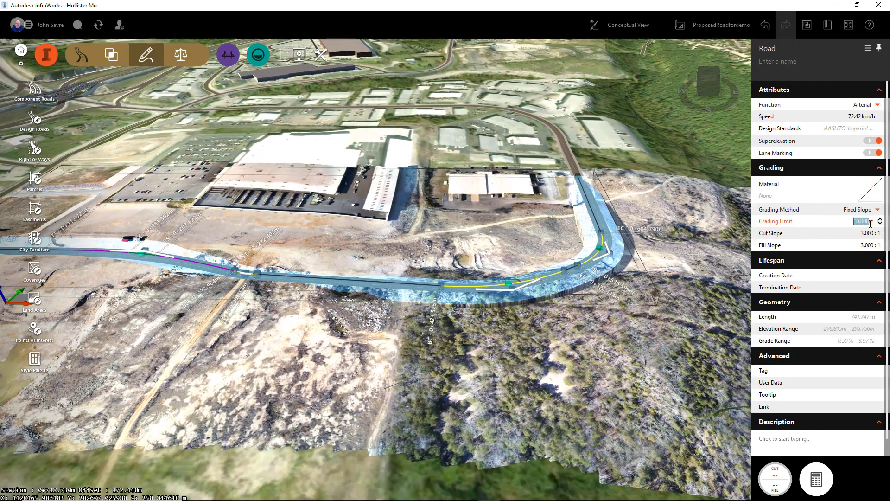
{"action": "type", "text": "100"}
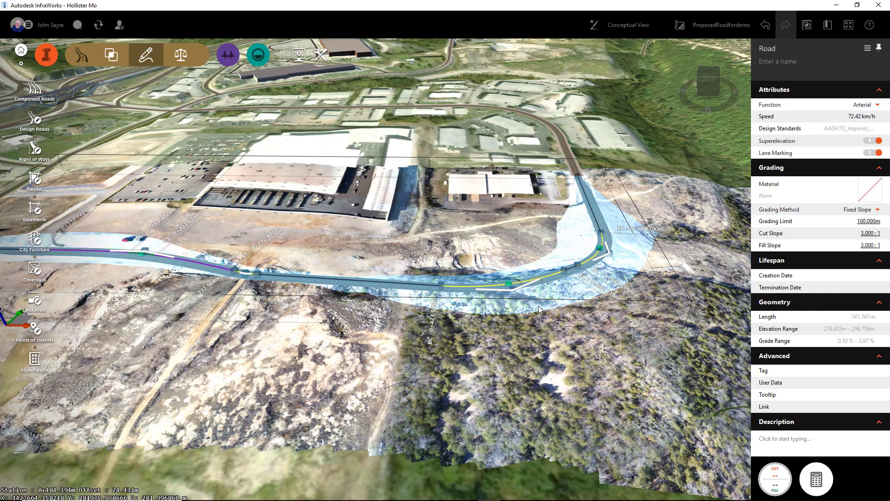
{"action": "scroll", "coordinate": [371, 339], "scroll_direction": "up", "scroll_amount": 1}
{"action": "scroll", "coordinate": [371, 339], "scroll_direction": "up", "scroll_amount": 1}
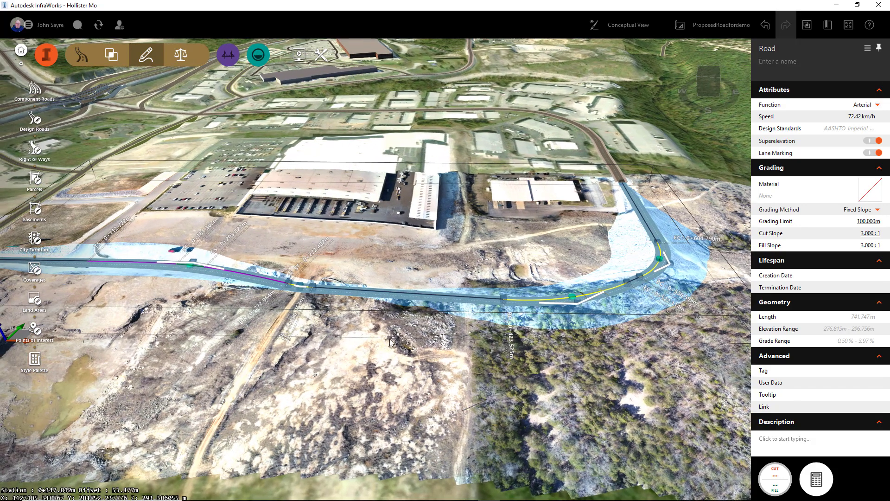
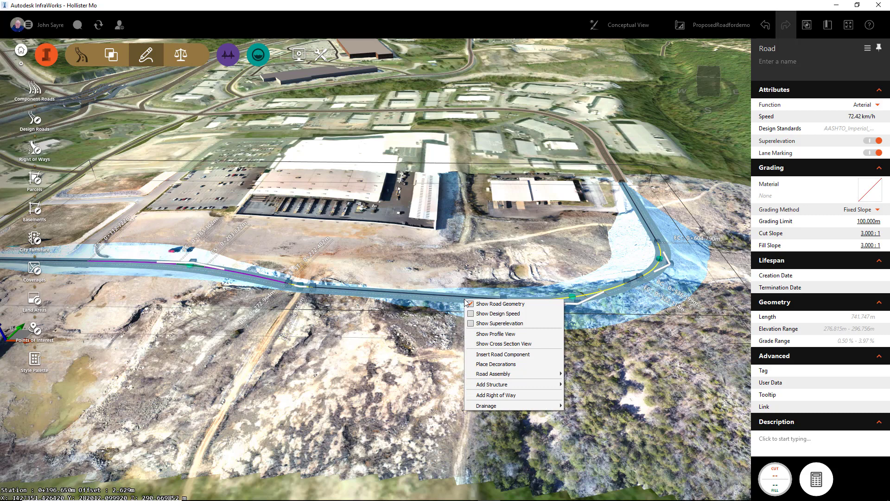
Step: Show the road's profile view and move its crest PVI onto the terrain line at about station 0+153.194, elevation 302.764
{"action": "left_click", "coordinate": [503, 355]}
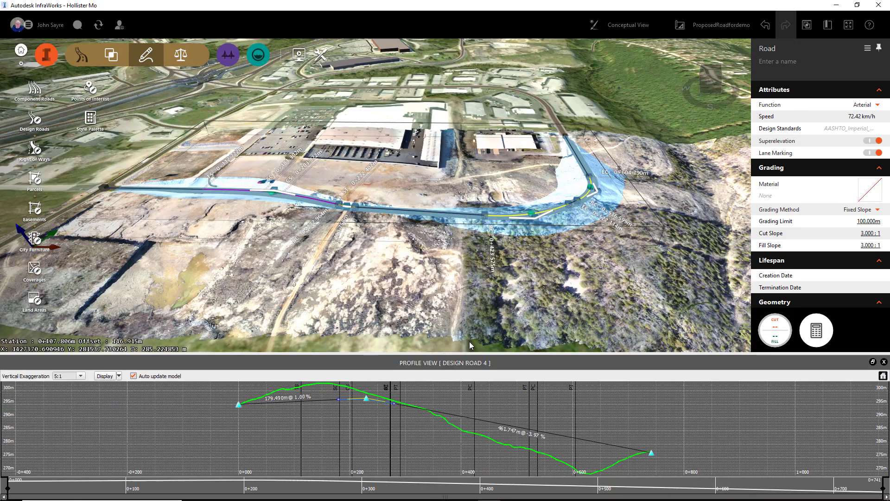
{"action": "left_click_drag", "start_coordinate": [368, 401], "coordinate": [325, 385]}
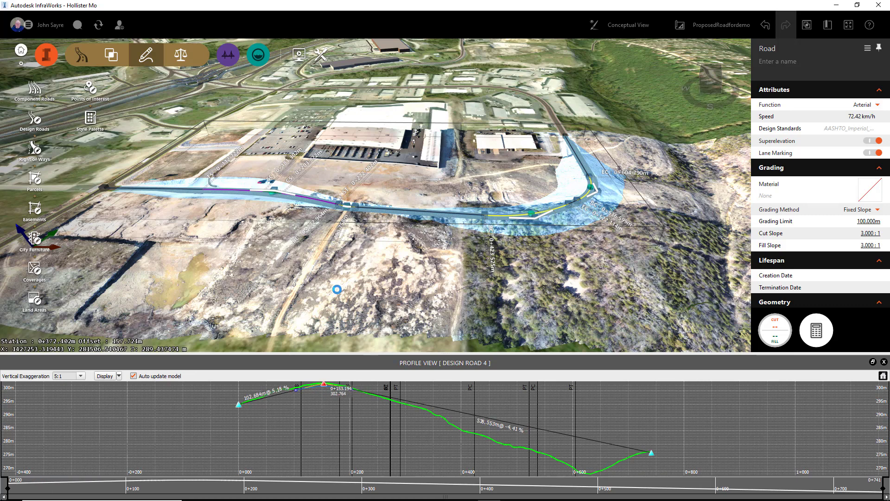
{"action": "left_click", "coordinate": [356, 269]}
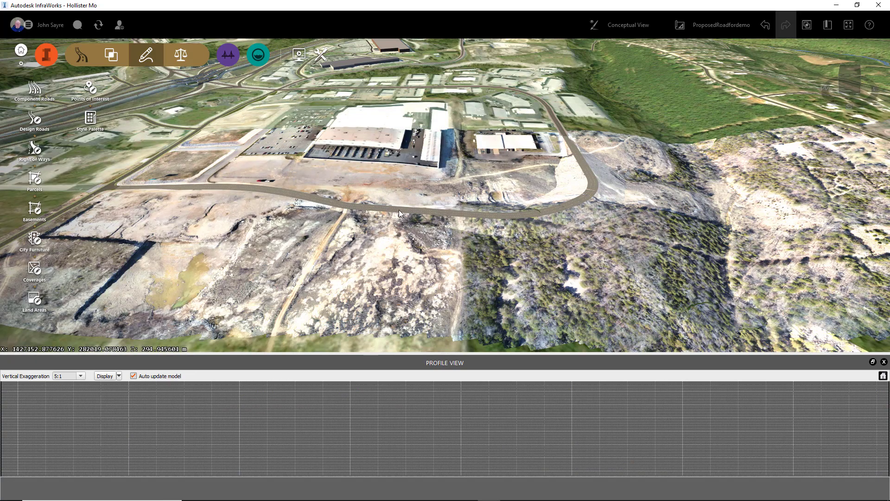
{"action": "left_click", "coordinate": [422, 345]}
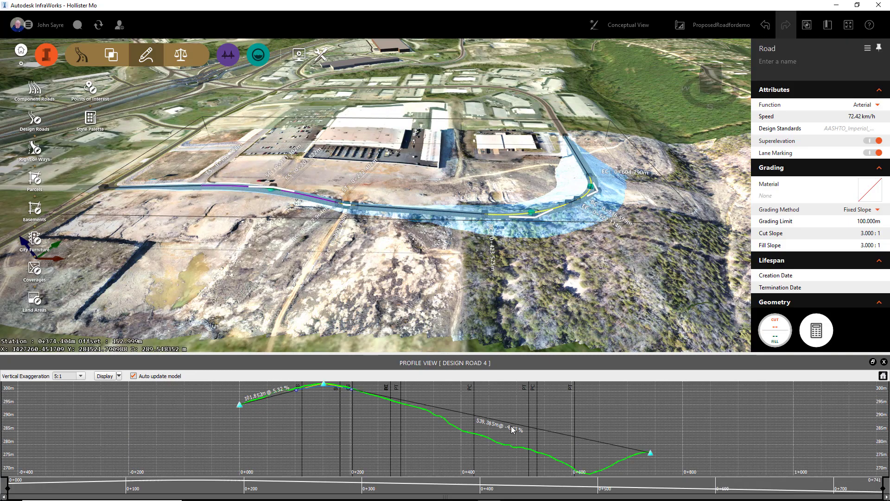
Step: Add a PVI on the long eastern downgrade and place it near the terrain at about station 0+465.835, elevation 281.337
{"action": "right_click", "coordinate": [510, 426]}
{"action": "left_click", "coordinate": [532, 421]}
{"action": "left_click", "coordinate": [507, 426]}
{"action": "left_click_drag", "start_coordinate": [507, 424], "coordinate": [501, 444]}
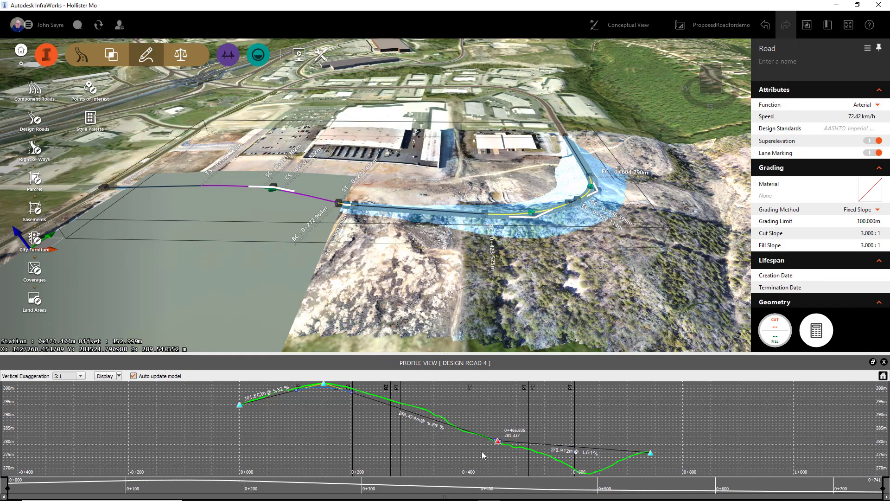
Step: Add a PVI about midway between the crest and the next PVI to the east, and move it onto the terrain line
{"action": "right_click", "coordinate": [415, 401]}
{"action": "left_click", "coordinate": [430, 291]}
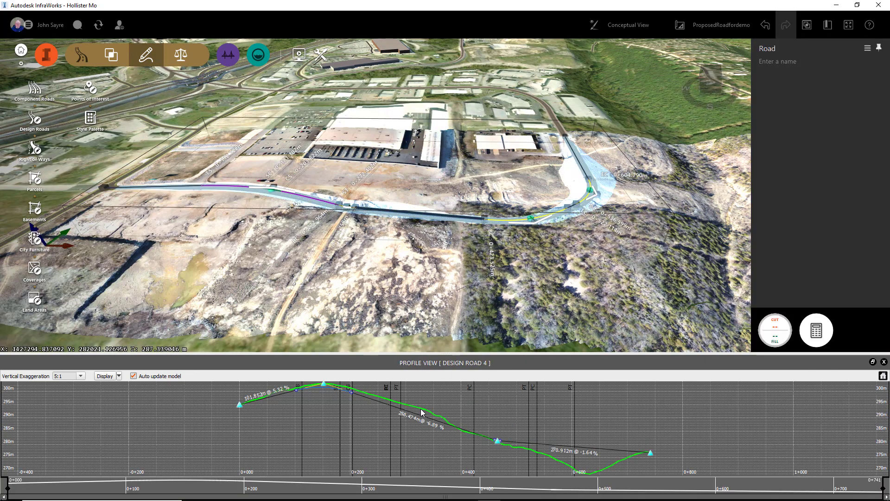
{"action": "right_click", "coordinate": [415, 415]}
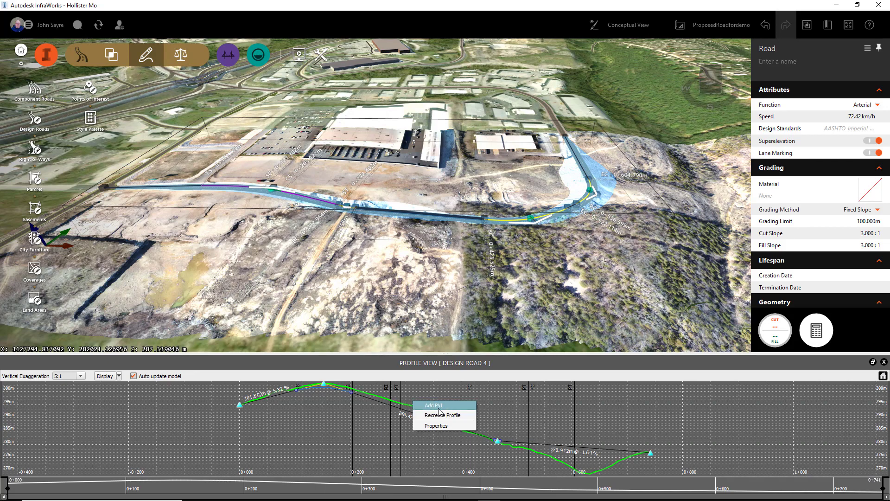
{"action": "left_click", "coordinate": [435, 406]}
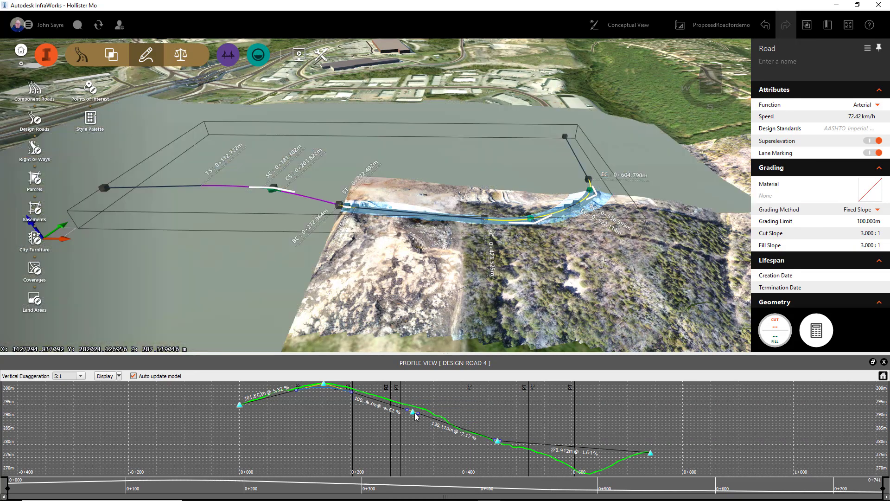
{"action": "left_click_drag", "start_coordinate": [415, 414], "coordinate": [424, 412]}
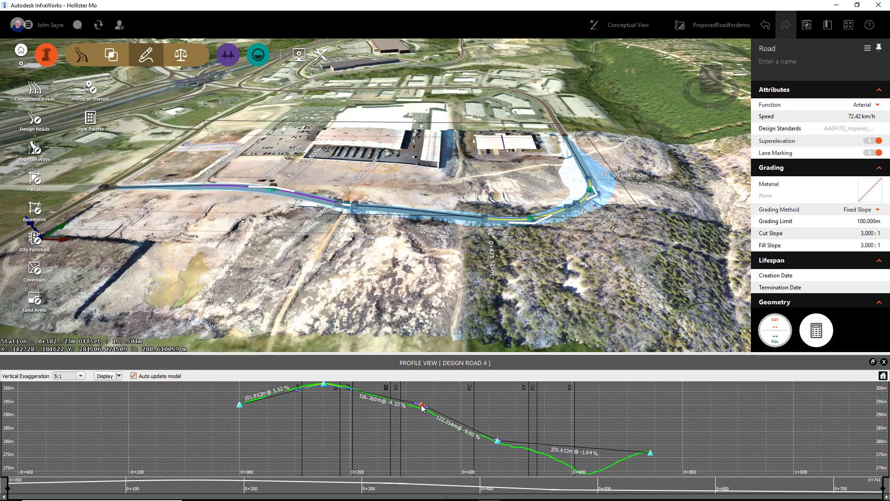
{"action": "left_click_drag", "start_coordinate": [428, 406], "coordinate": [427, 408]}
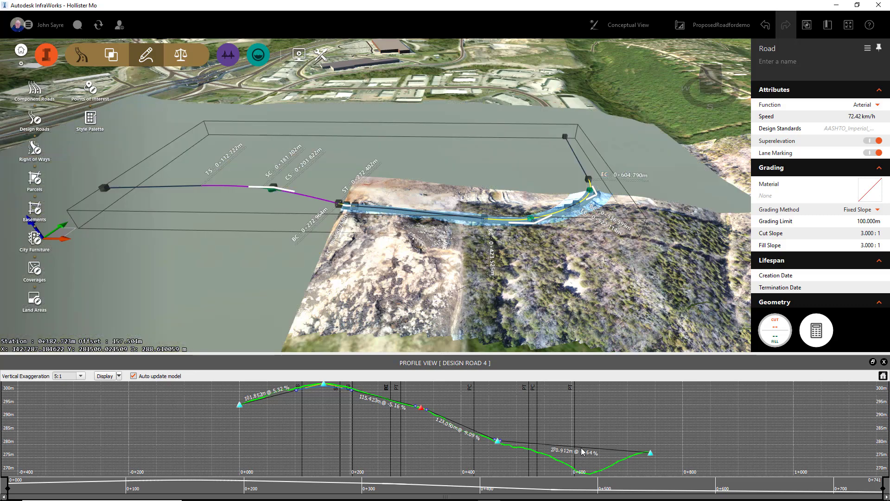
Step: Add a PVI at about station 0+615.599 and lower it close to the terrain's low point before the road's eastern end
{"action": "right_click", "coordinate": [583, 452]}
{"action": "left_click", "coordinate": [605, 444]}
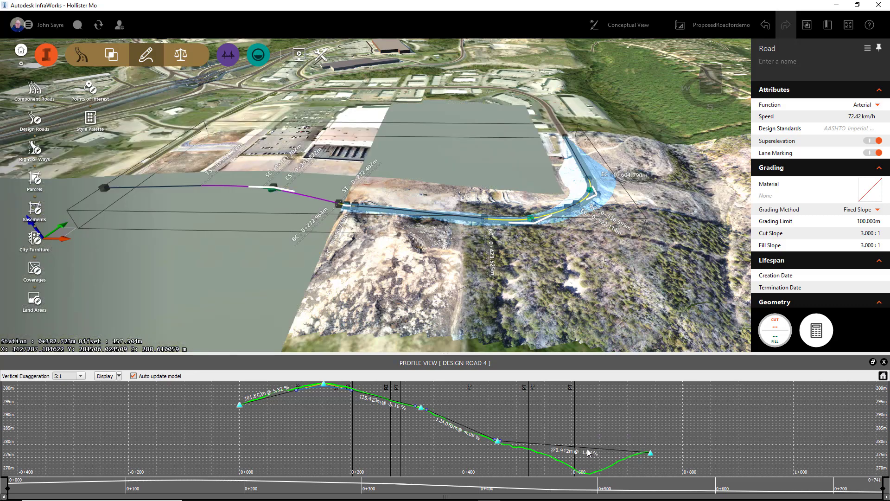
{"action": "left_click", "coordinate": [581, 448]}
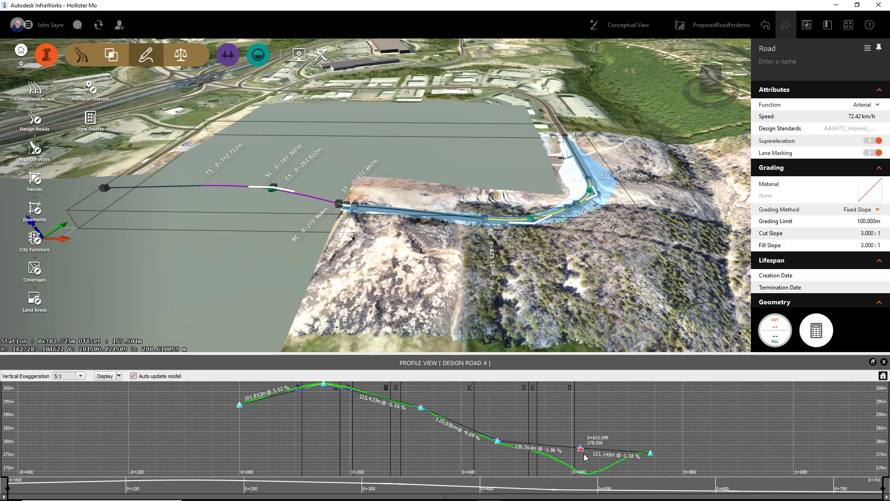
{"action": "left_click_drag", "start_coordinate": [585, 458], "coordinate": [587, 471]}
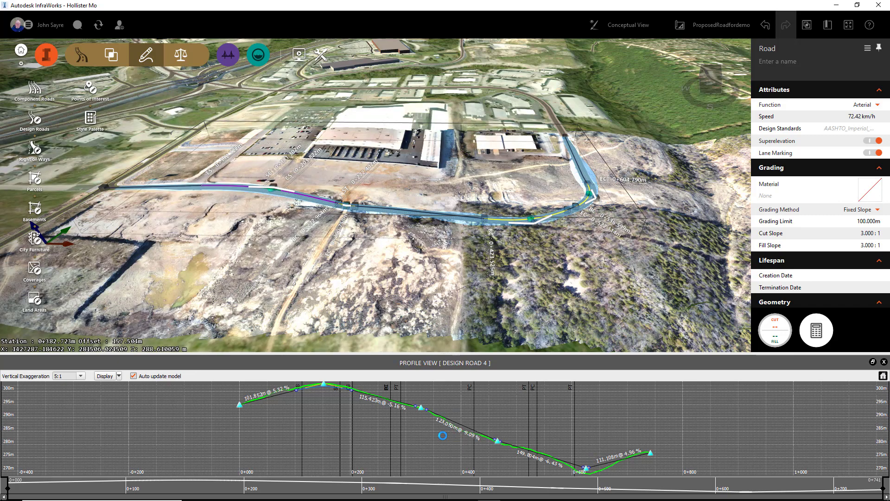
Step: Deselect the road and close the profile view
{"action": "left_click", "coordinate": [533, 289]}
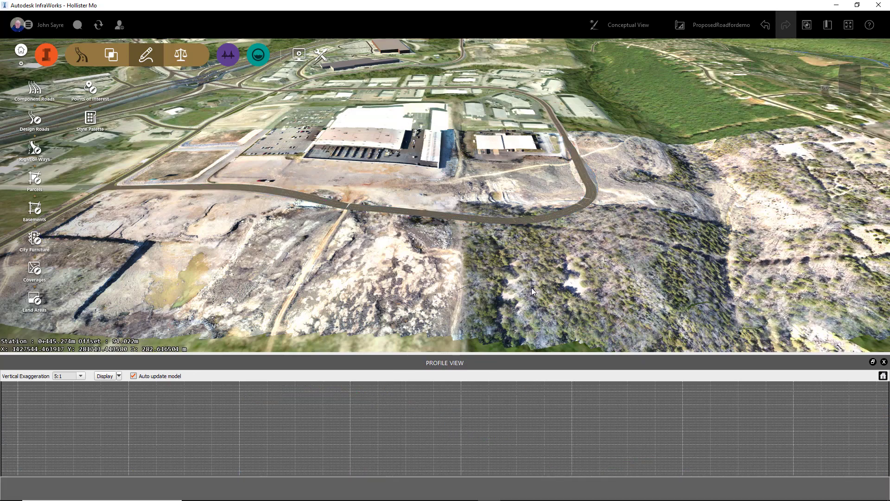
{"action": "middle_click_drag", "start_coordinate": [502, 266], "coordinate": [459, 343], "text": "shift"}
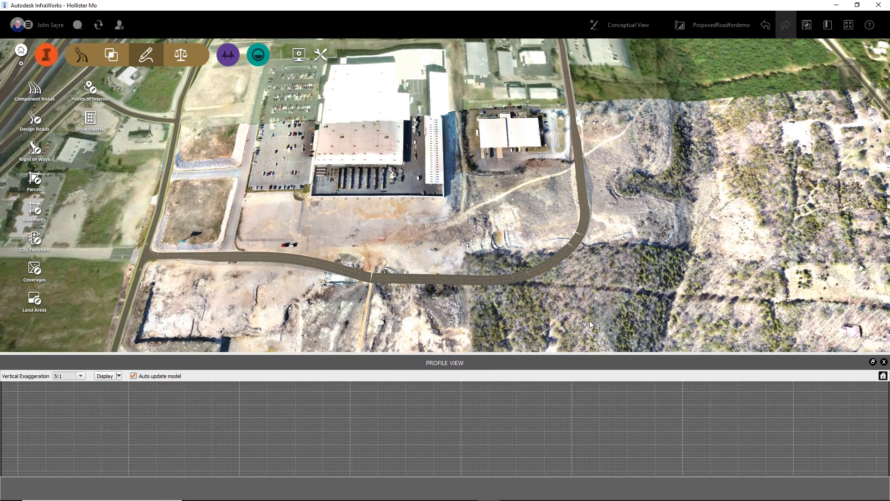
{"action": "left_click", "coordinate": [884, 362]}
{"action": "scroll", "coordinate": [455, 310], "scroll_direction": "down", "scroll_amount": 5}
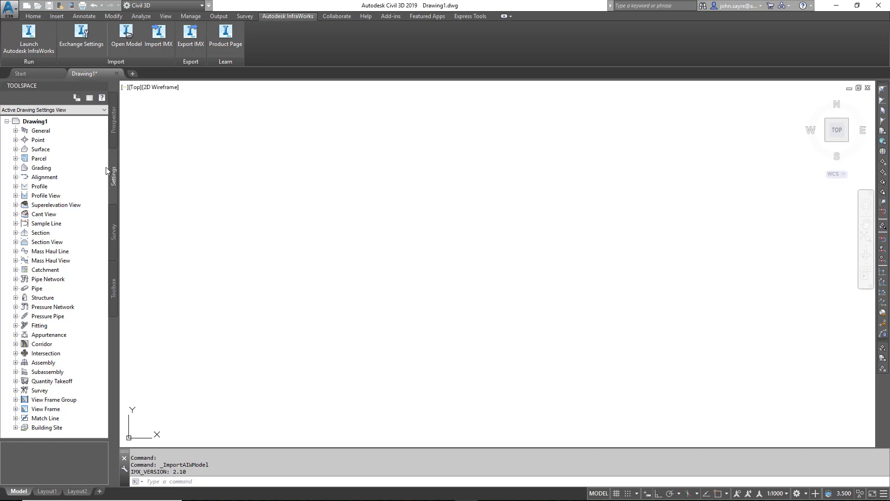
Step: Set the drawing's coordinate system to NAD83 Missouri State Planes, Central Zone, Meter, in the USA, Missouri category
{"action": "right_click", "coordinate": [43, 124]}
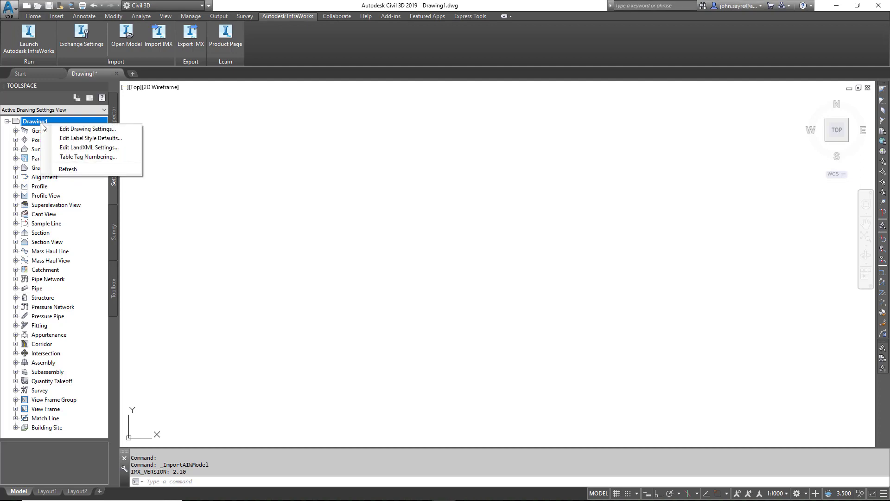
{"action": "left_click", "coordinate": [87, 129]}
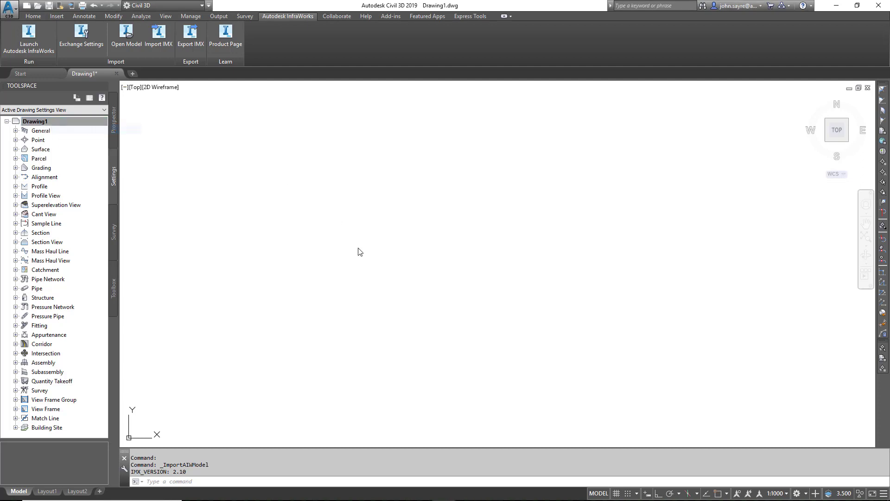
{"action": "left_click", "coordinate": [566, 223]}
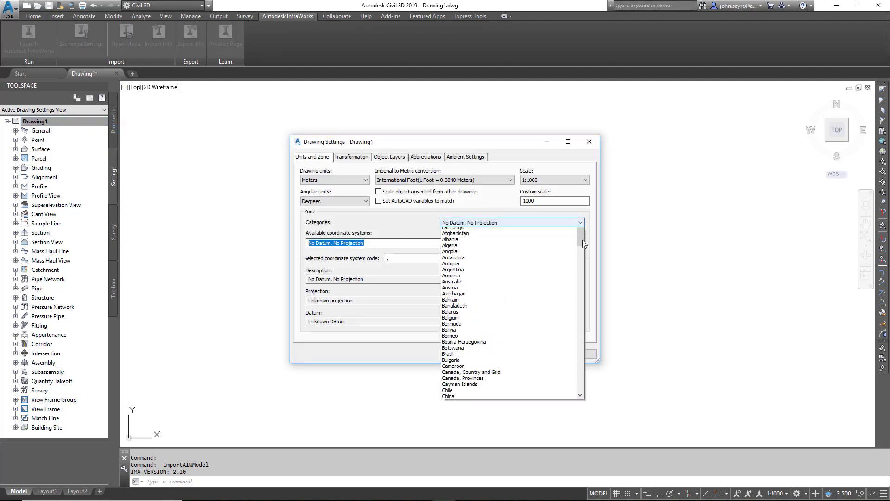
{"action": "left_click_drag", "start_coordinate": [583, 240], "coordinate": [580, 354]}
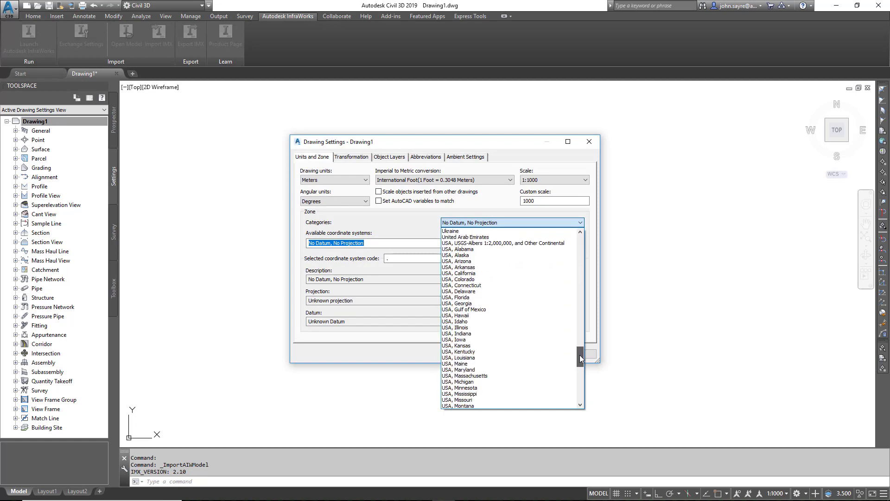
{"action": "left_click", "coordinate": [557, 399]}
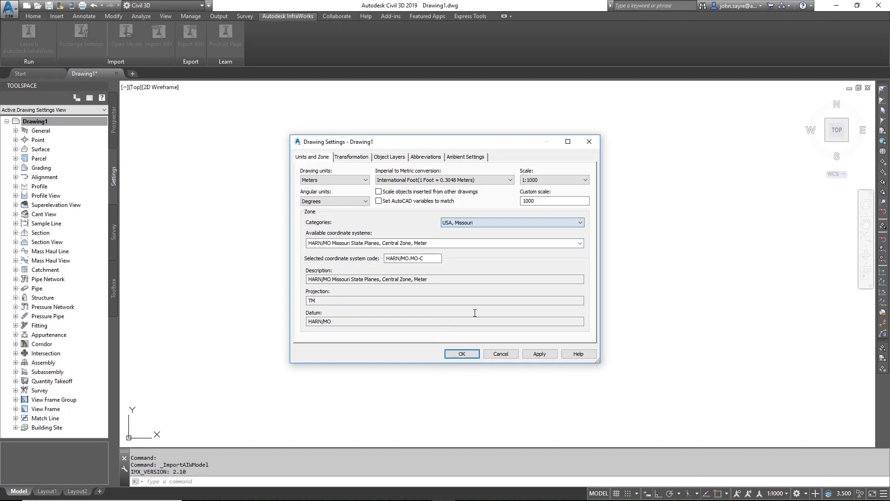
{"action": "left_click", "coordinate": [580, 243]}
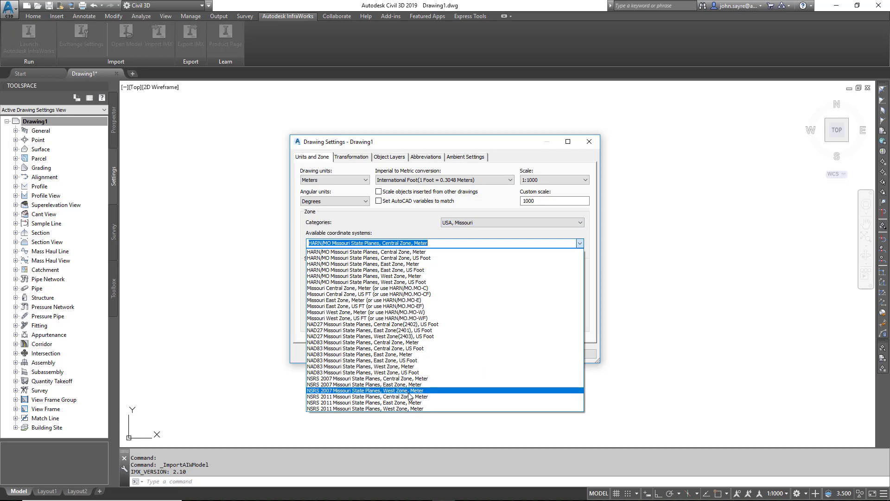
{"action": "left_click", "coordinate": [415, 342]}
{"action": "left_click", "coordinate": [542, 355]}
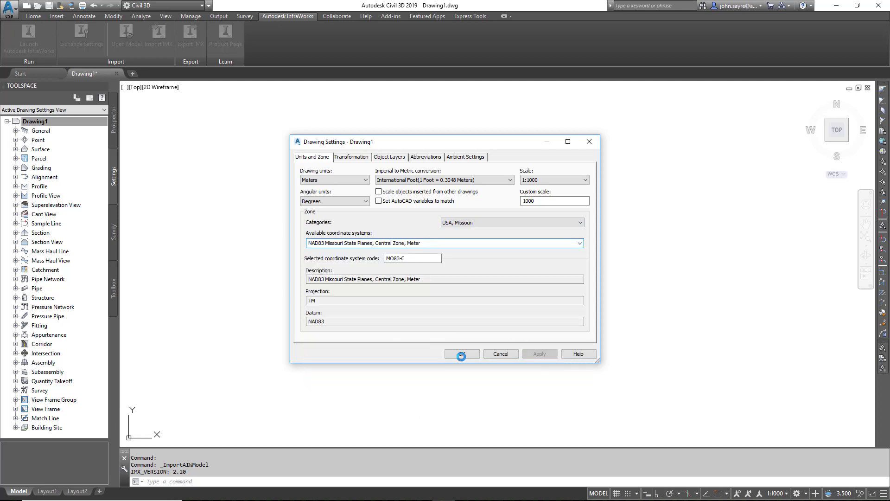
{"action": "left_click", "coordinate": [461, 354]}
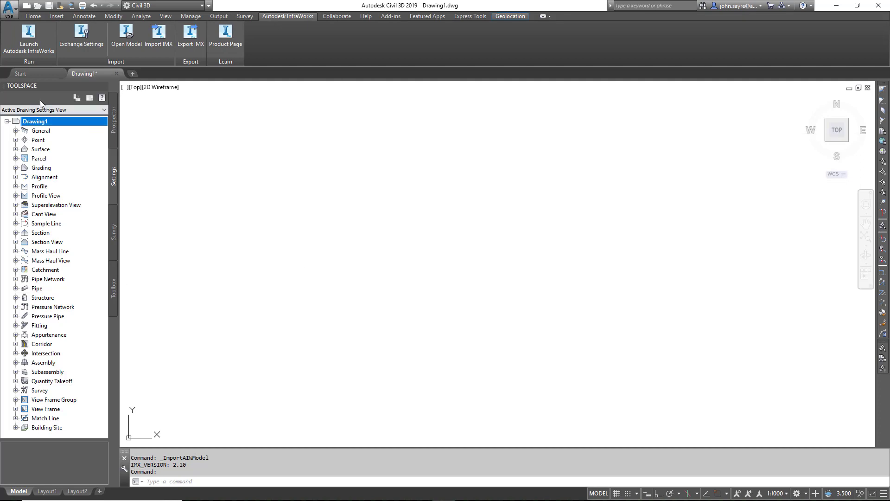
Step: Choose the Hollister Mo model from the Autodesk 360\391029 folder of Autodesk InfraWorks Models as the InfraWorks model to open
{"action": "left_click", "coordinate": [115, 125]}
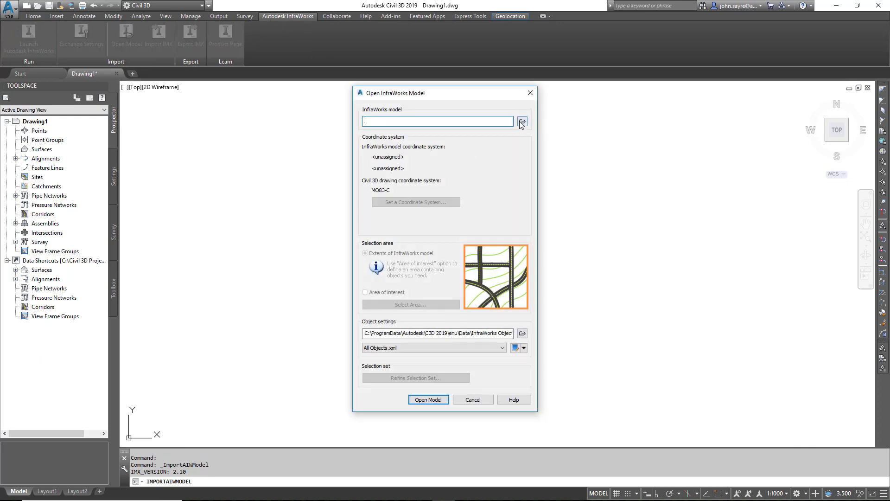
{"action": "left_click", "coordinate": [523, 121]}
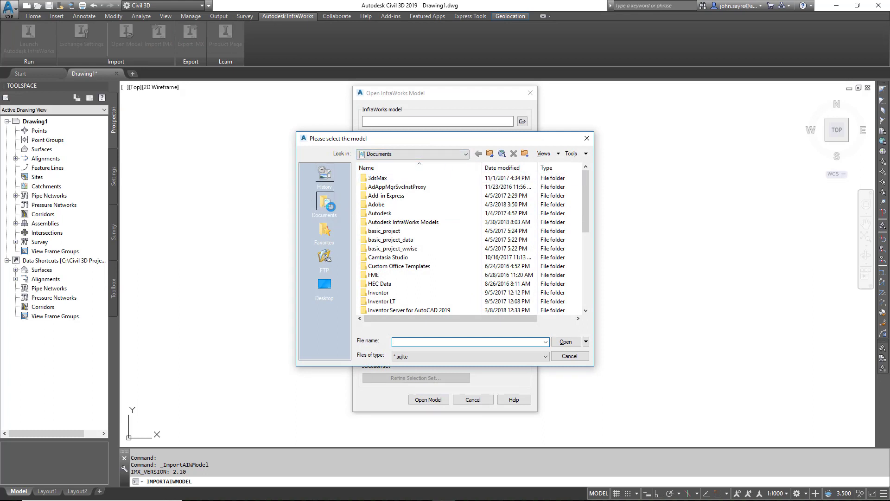
{"action": "double_click", "coordinate": [394, 222]}
{"action": "double_click", "coordinate": [418, 178]}
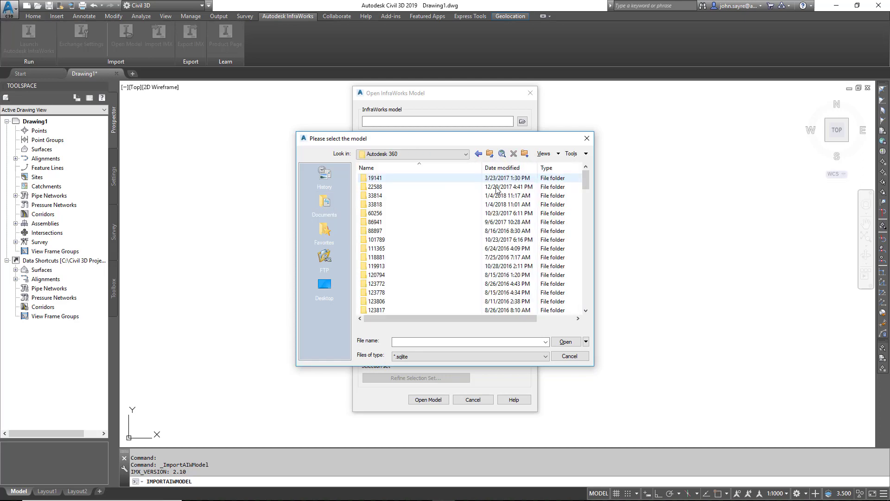
{"action": "left_click", "coordinate": [587, 285]}
{"action": "scroll", "coordinate": [587, 285], "scroll_direction": "down", "scroll_amount": 5}
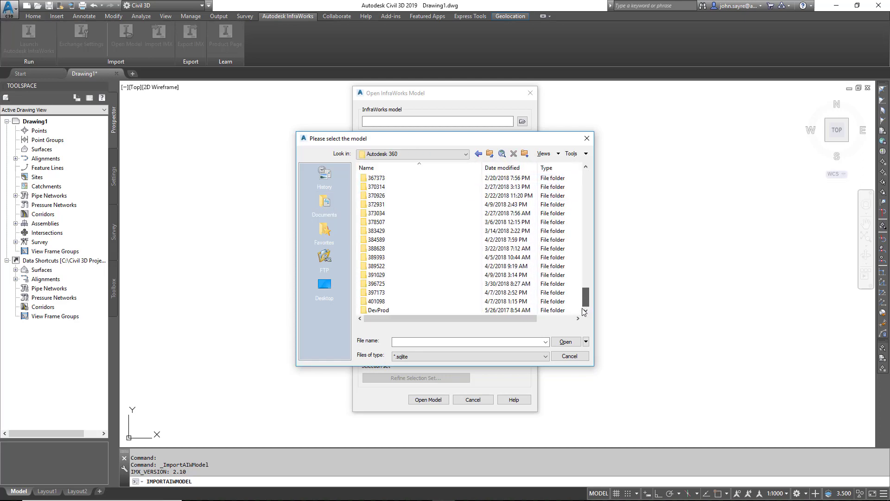
{"action": "double_click", "coordinate": [400, 275]}
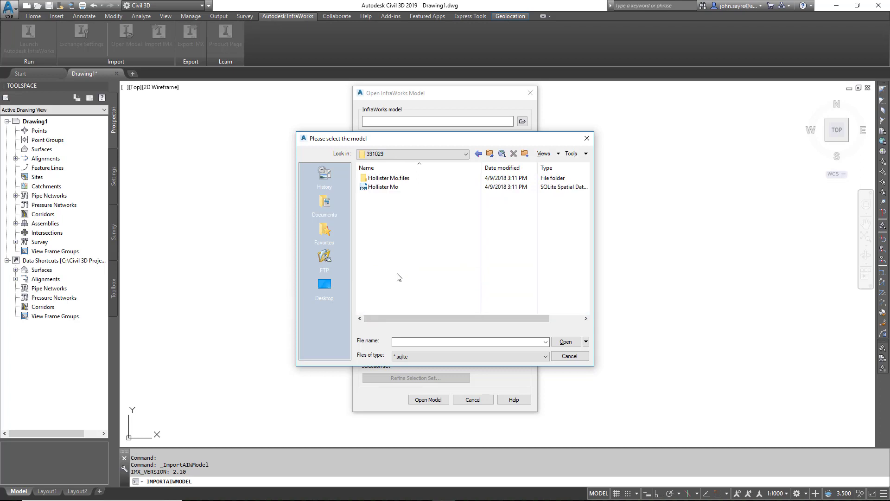
{"action": "left_click", "coordinate": [391, 188]}
{"action": "left_click", "coordinate": [561, 343]}
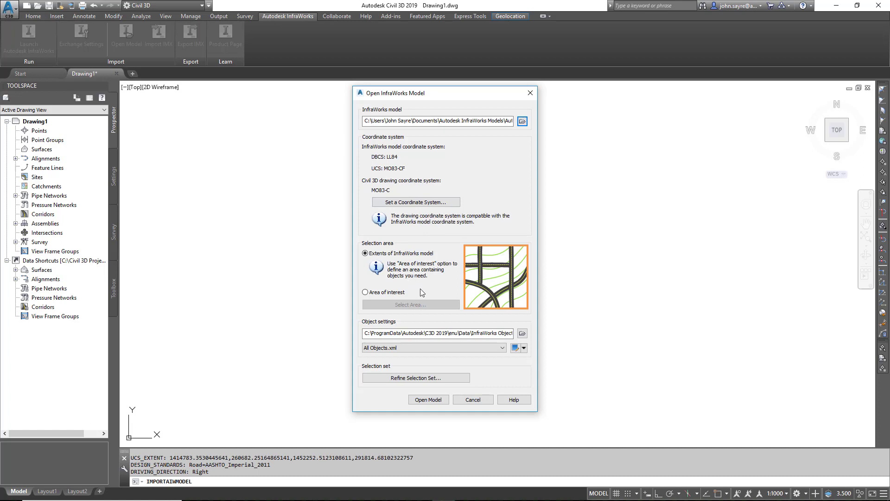
Step: Limit the import to a rectangular area of interest around the large building and the road site east of Highway 65
{"action": "left_click", "coordinate": [366, 292]}
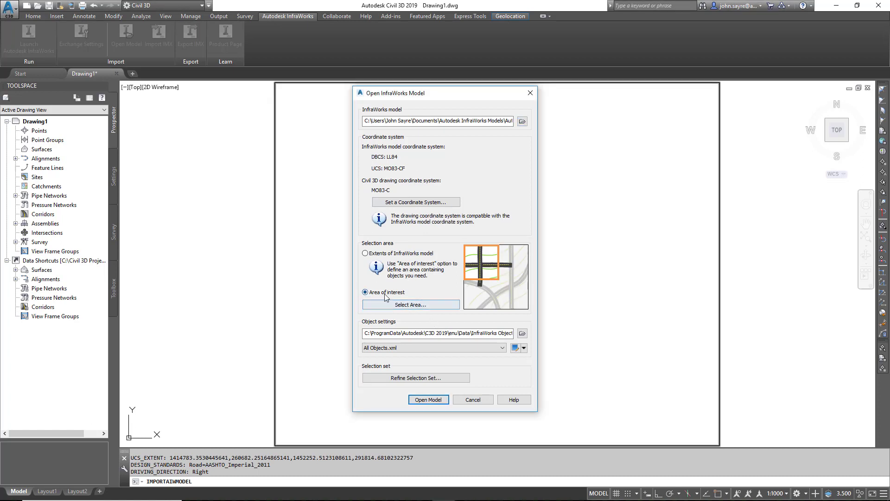
{"action": "left_click", "coordinate": [402, 306]}
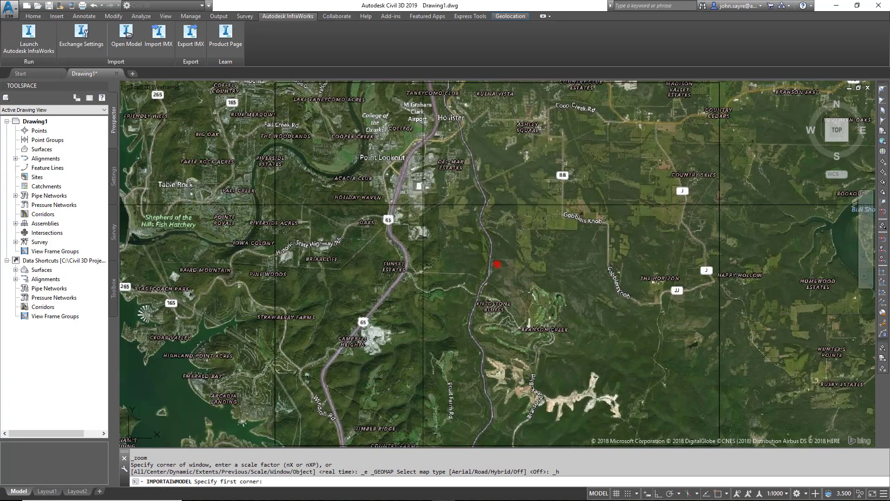
{"action": "scroll", "coordinate": [441, 186], "scroll_direction": "up", "scroll_amount": 6}
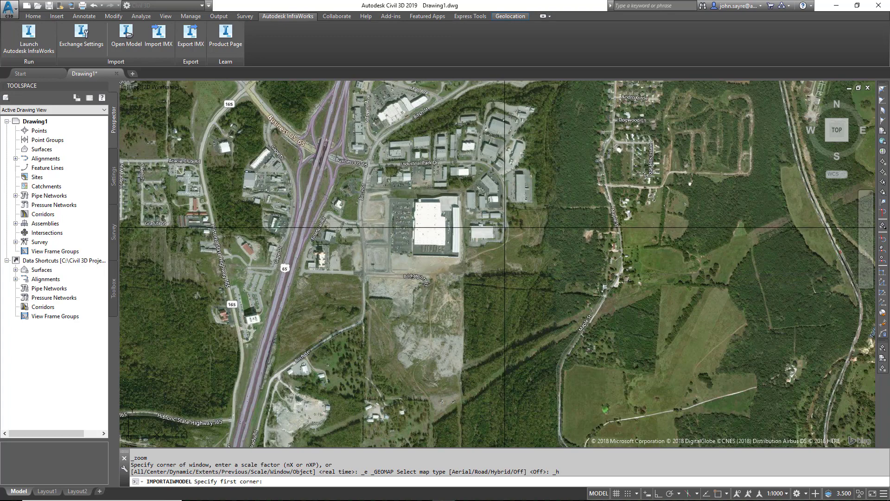
{"action": "left_click", "coordinate": [342, 306]}
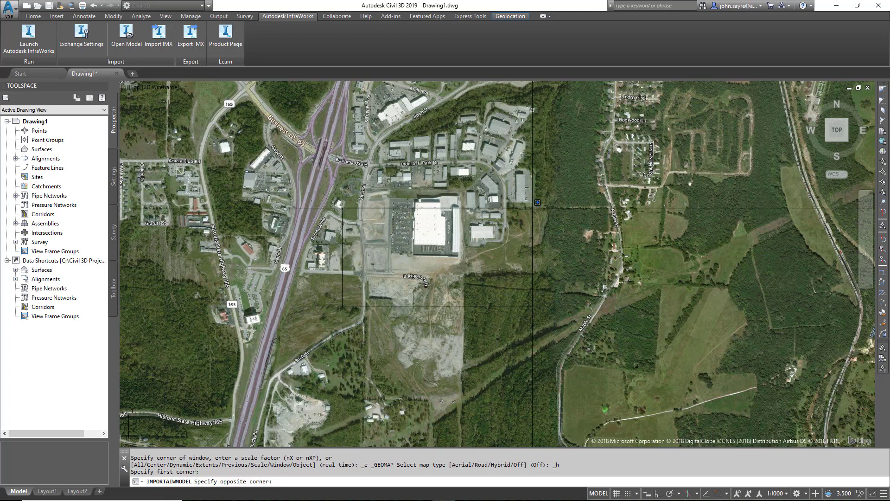
{"action": "left_click", "coordinate": [532, 208]}
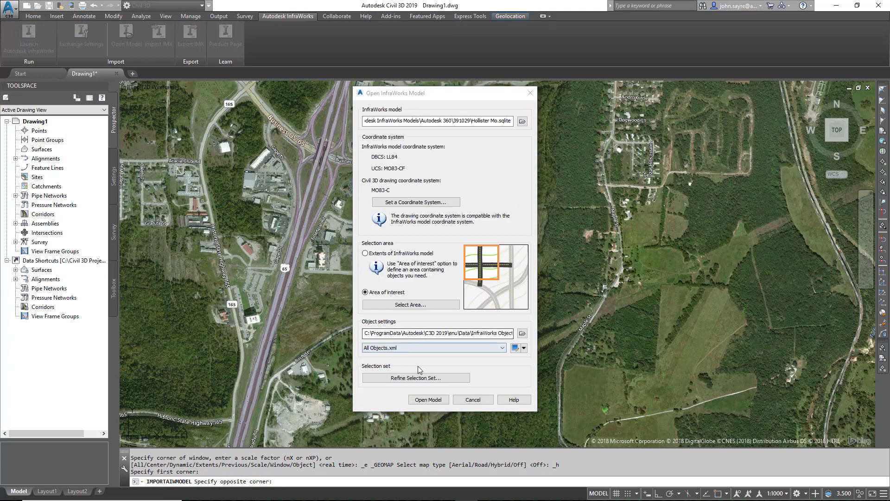
Step: Refine the selection set to exclude Planning Roads, and check the listed component roads and intersections
{"action": "left_click", "coordinate": [414, 380]}
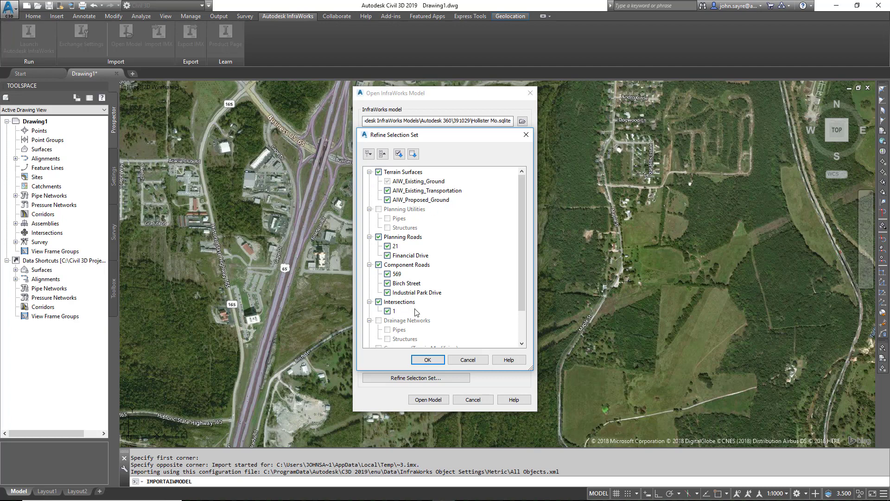
{"action": "left_click", "coordinate": [383, 153]}
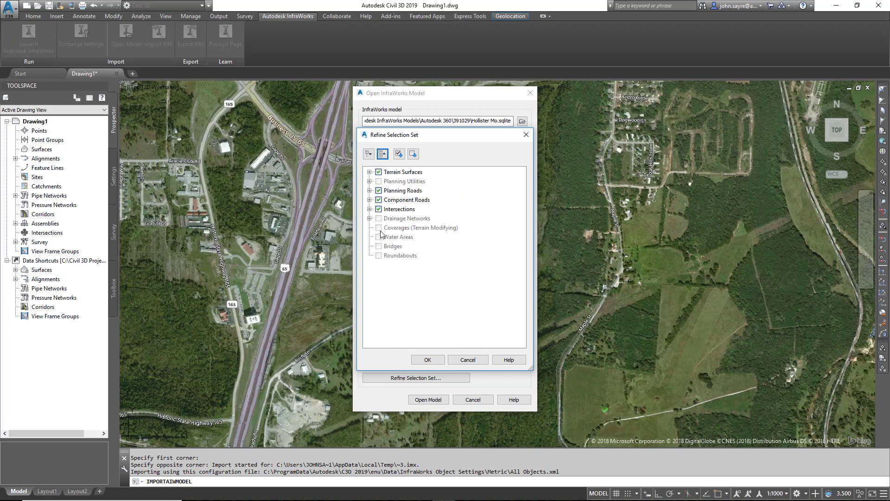
{"action": "left_click", "coordinate": [378, 191]}
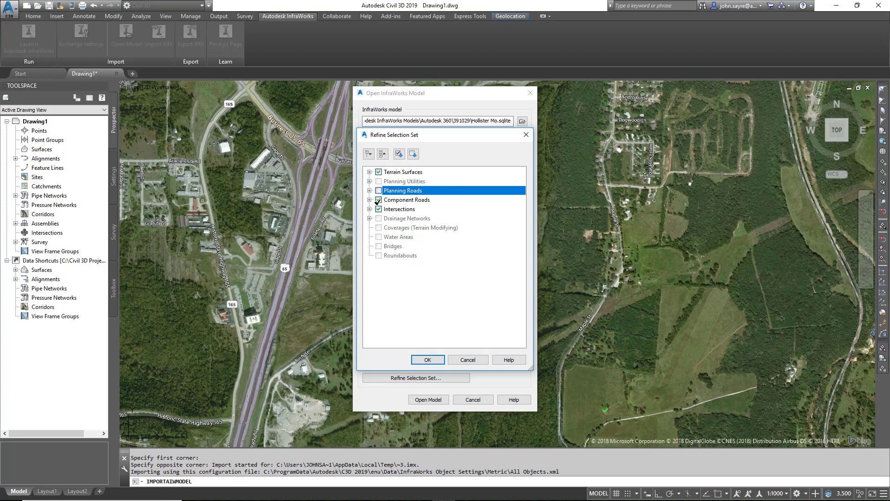
{"action": "left_click", "coordinate": [370, 200]}
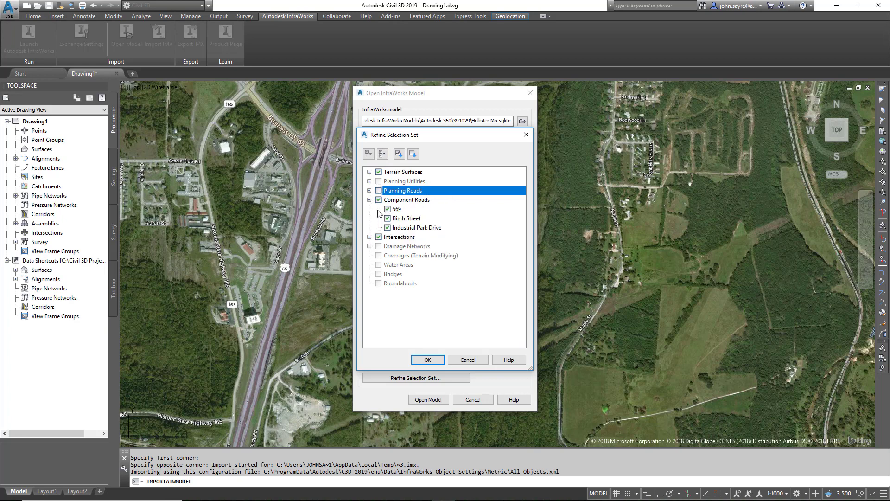
{"action": "left_click", "coordinate": [370, 237]}
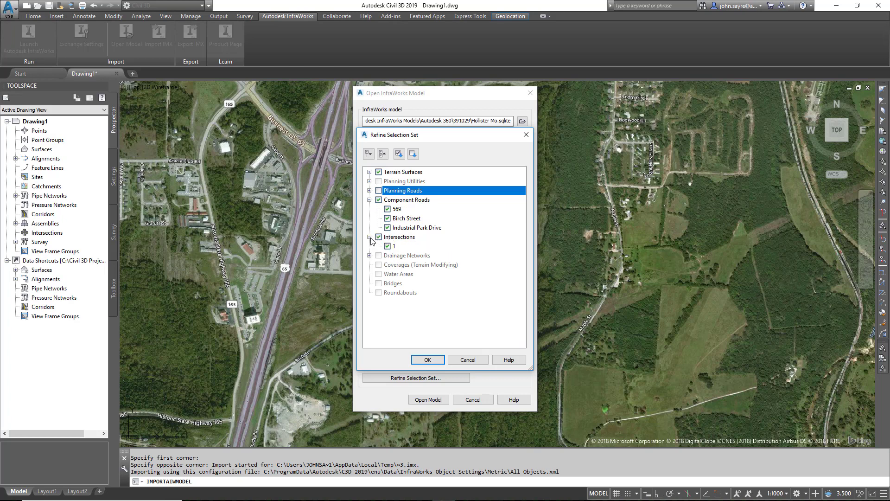
{"action": "left_click", "coordinate": [370, 237]}
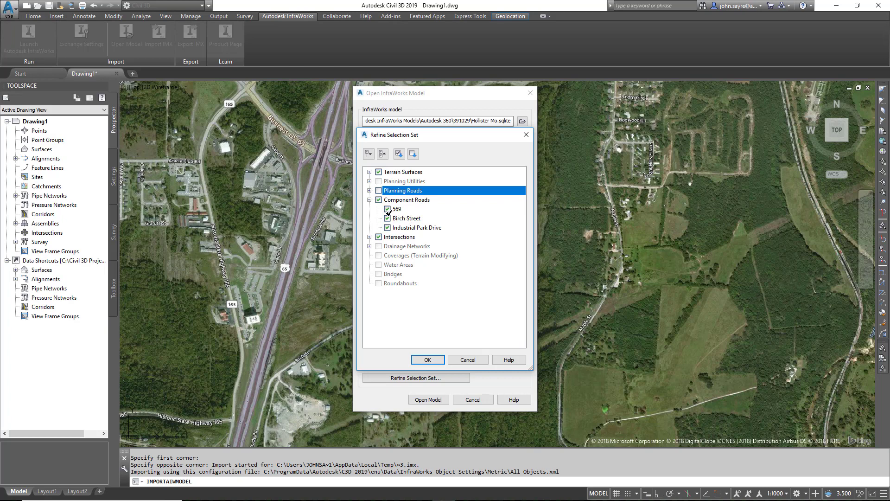
Step: Exclude the AIW_Existing_Transportation and AIW_Proposed_Ground surfaces from the selection set and open the model in the drawing
{"action": "left_click", "coordinate": [369, 172]}
{"action": "left_click", "coordinate": [387, 191]}
{"action": "left_click", "coordinate": [388, 200]}
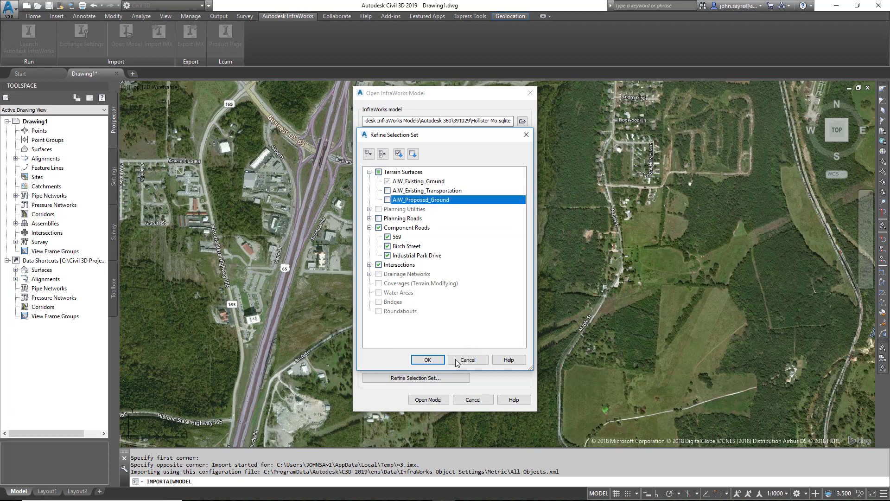
{"action": "left_click", "coordinate": [436, 360]}
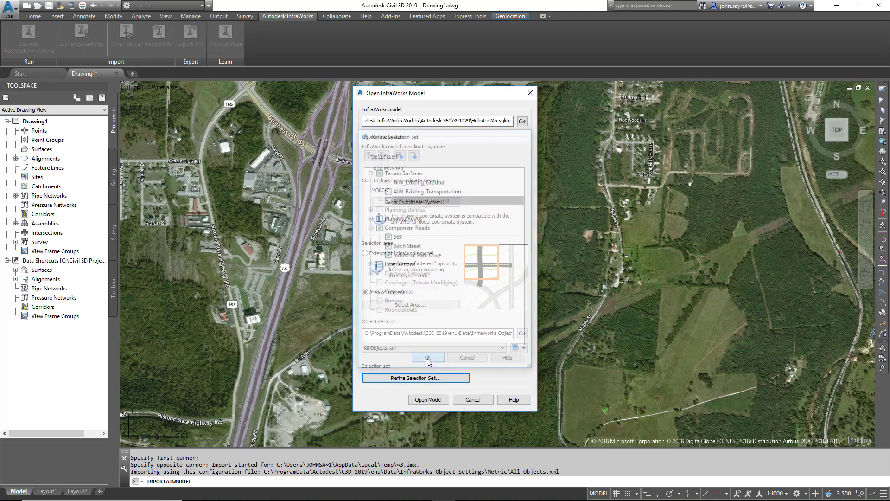
{"action": "left_click", "coordinate": [423, 401]}
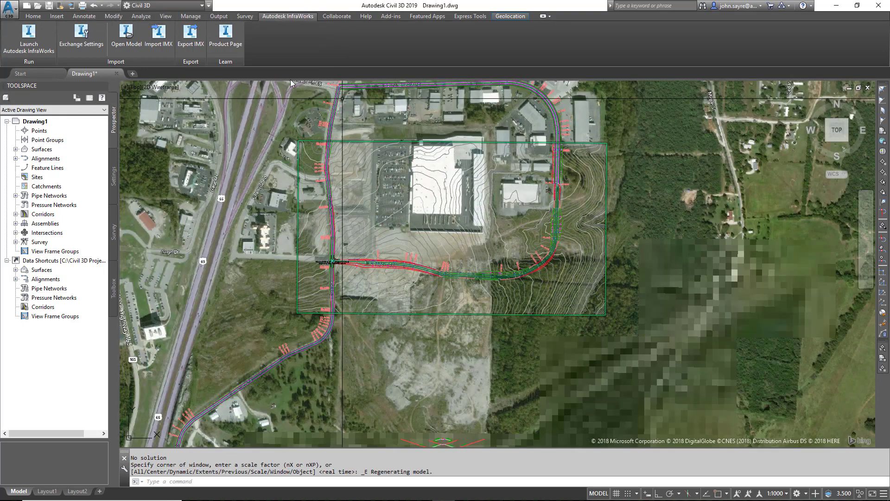
Step: Turn off the online map behind the imported model and inspect the new road's corridor over the surface contours
{"action": "left_click", "coordinate": [152, 48]}
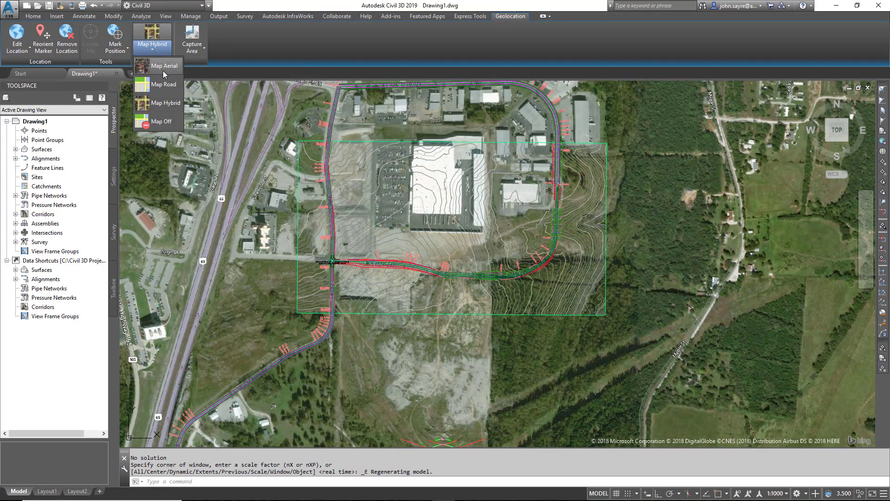
{"action": "left_click", "coordinate": [162, 122]}
{"action": "scroll", "coordinate": [435, 272], "scroll_direction": "up", "scroll_amount": 4}
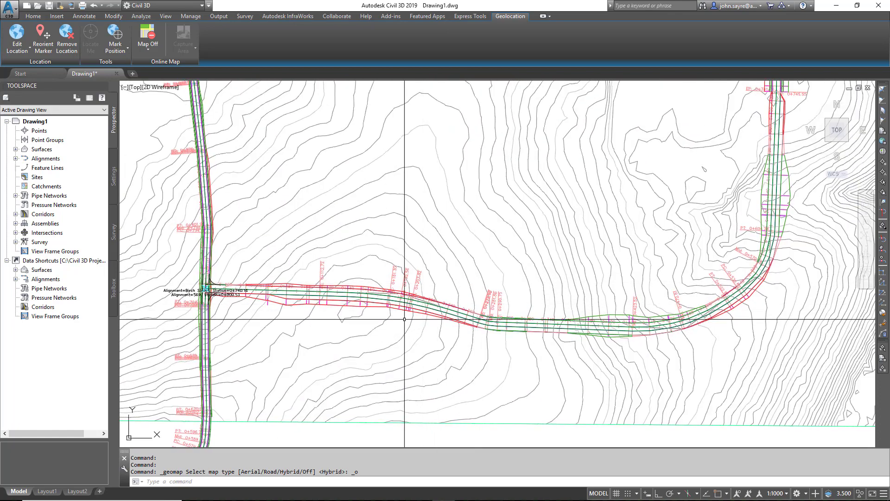
{"action": "scroll", "coordinate": [404, 319], "scroll_direction": "up", "scroll_amount": 2}
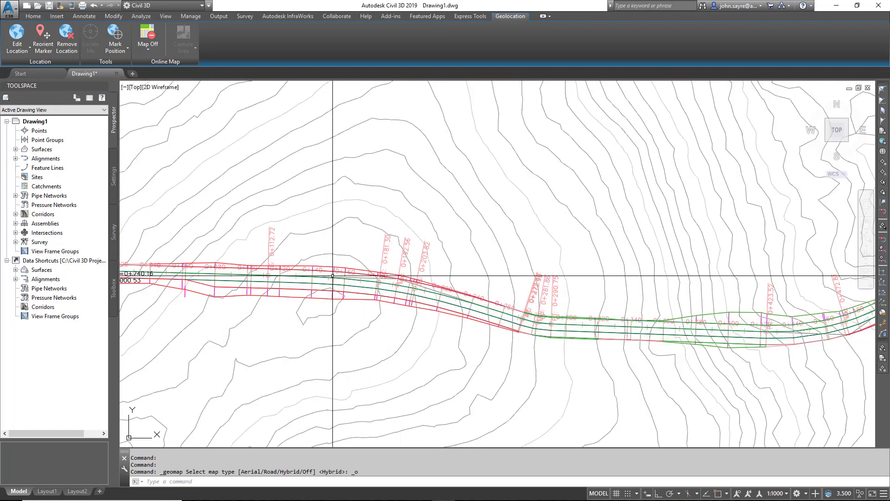
{"action": "scroll", "coordinate": [464, 315], "scroll_direction": "down", "scroll_amount": 2}
{"action": "scroll", "coordinate": [454, 242], "scroll_direction": "up", "scroll_amount": 4}
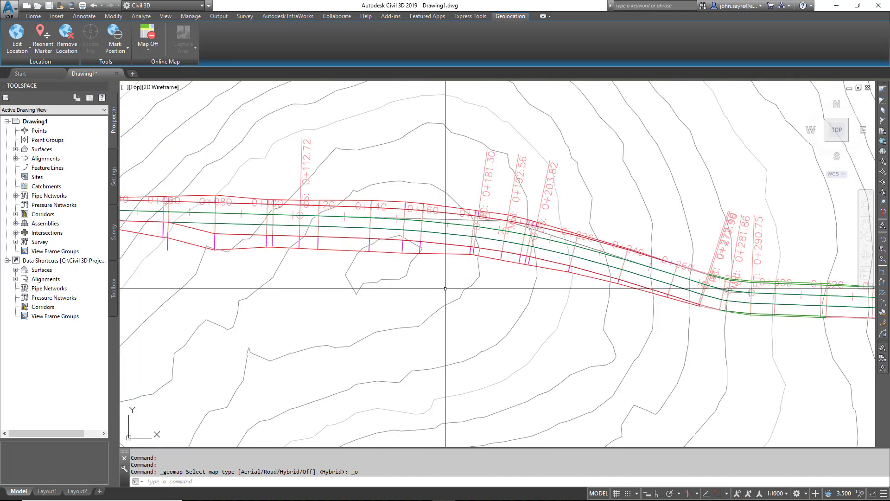
Step: Expand the drawing's assemblies and zoom to Assembly - (1) to inspect the imported cross sections
{"action": "left_click", "coordinate": [16, 223]}
{"action": "left_click", "coordinate": [62, 235]}
{"action": "right_click", "coordinate": [63, 235]}
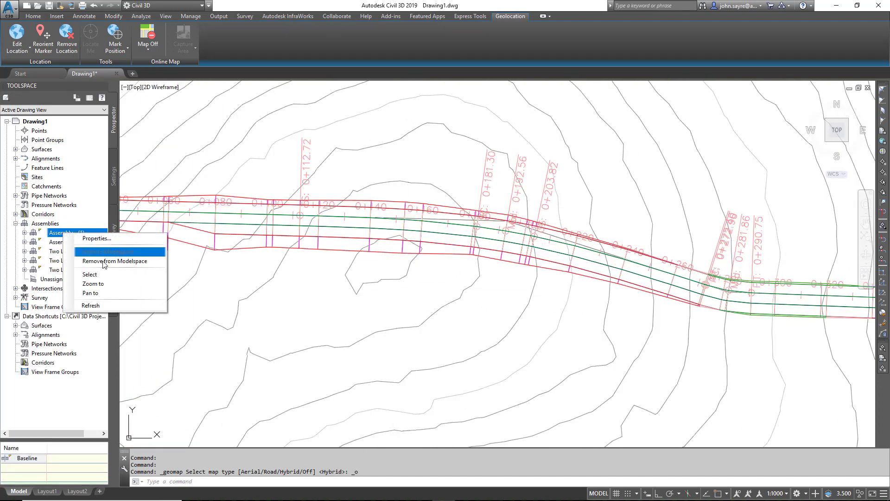
{"action": "left_click", "coordinate": [92, 284]}
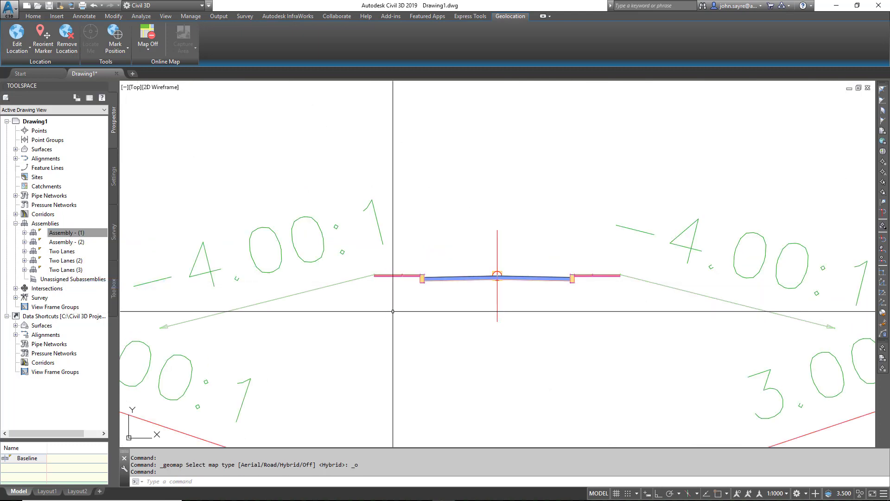
{"action": "scroll", "coordinate": [421, 226], "scroll_direction": "down", "scroll_amount": 3}
{"action": "scroll", "coordinate": [417, 298], "scroll_direction": "up", "scroll_amount": 5}
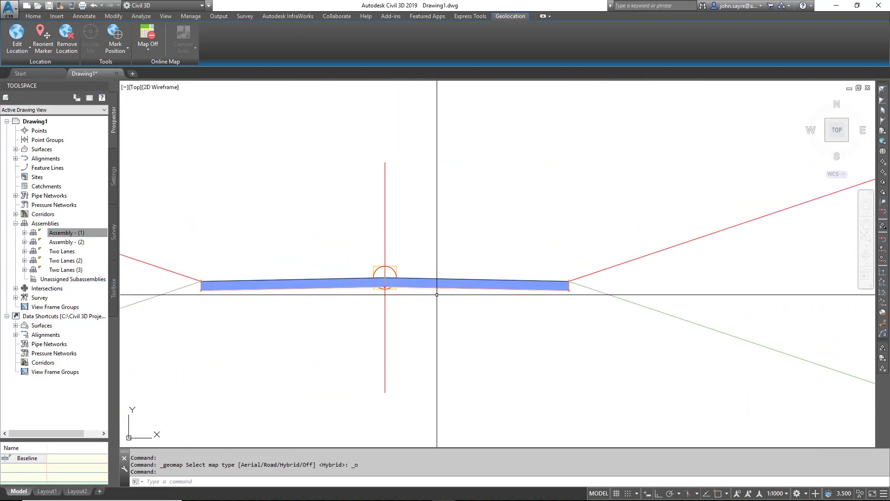
Step: Compare the imported assemblies' cross sections and locate the one with the additional lane on its right side
{"action": "scroll", "coordinate": [404, 298], "scroll_direction": "down", "scroll_amount": 3}
{"action": "scroll", "coordinate": [422, 266], "scroll_direction": "down", "scroll_amount": 2}
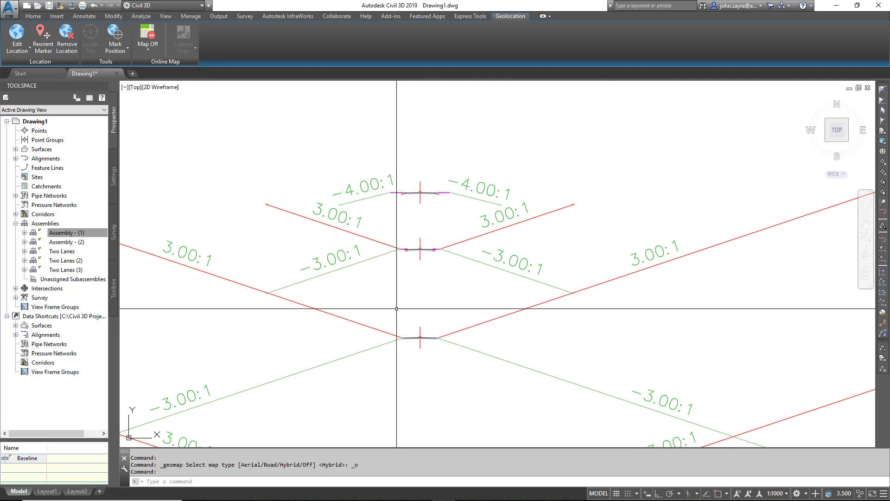
{"action": "scroll", "coordinate": [433, 354], "scroll_direction": "up", "scroll_amount": 2}
{"action": "scroll", "coordinate": [433, 354], "scroll_direction": "up", "scroll_amount": 5}
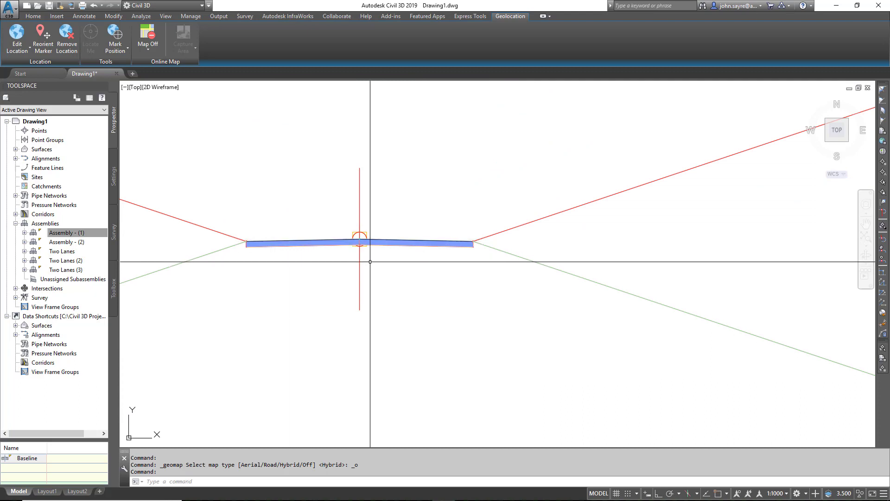
{"action": "scroll", "coordinate": [371, 261], "scroll_direction": "down", "scroll_amount": 4}
{"action": "middle_click_drag", "start_coordinate": [387, 258], "coordinate": [433, 294]}
{"action": "scroll", "coordinate": [433, 294], "scroll_direction": "up", "scroll_amount": 5}
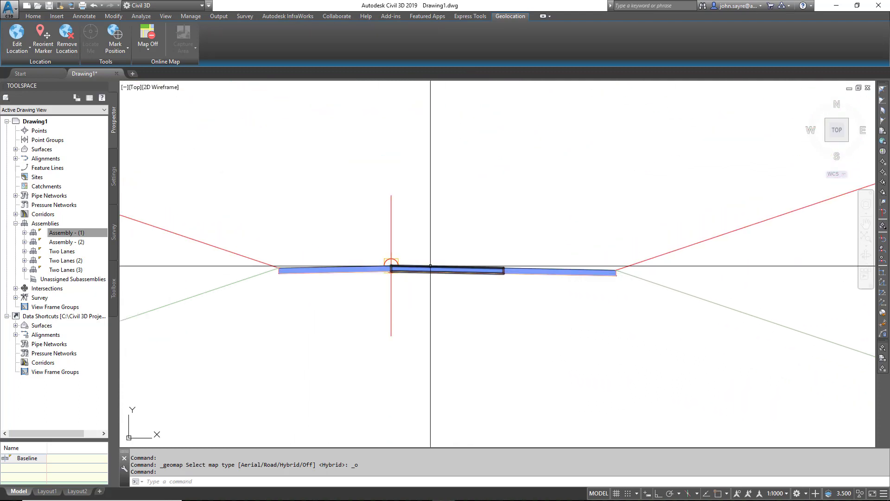
Step: Review the side, width, depth and slope parameters of the assembly's outer right BasicLane subassembly
{"action": "left_click", "coordinate": [532, 273]}
{"action": "scroll", "coordinate": [504, 280], "scroll_direction": "down", "scroll_amount": 2}
{"action": "right_click", "coordinate": [481, 287]}
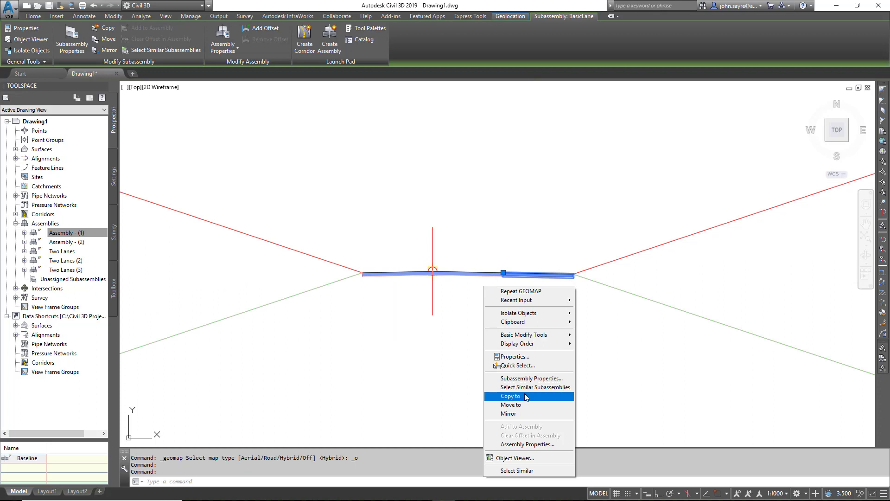
{"action": "left_click", "coordinate": [532, 379]}
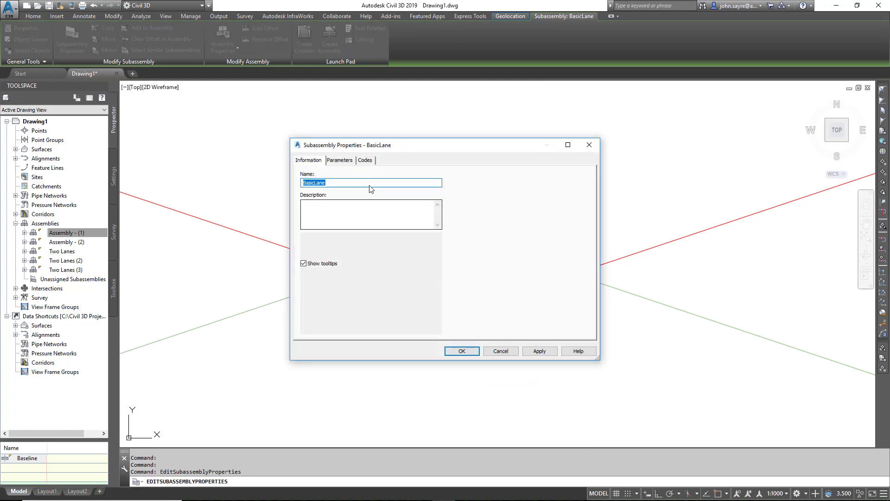
{"action": "left_click", "coordinate": [341, 160]}
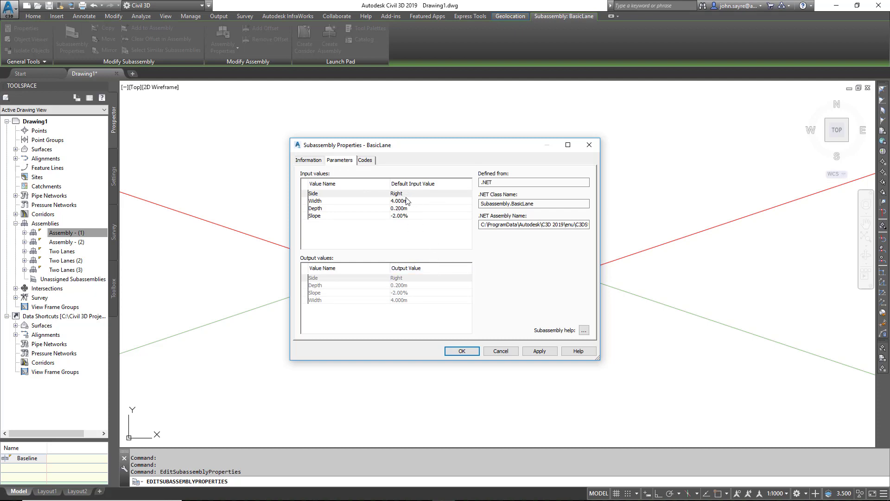
{"action": "left_click", "coordinate": [463, 351]}
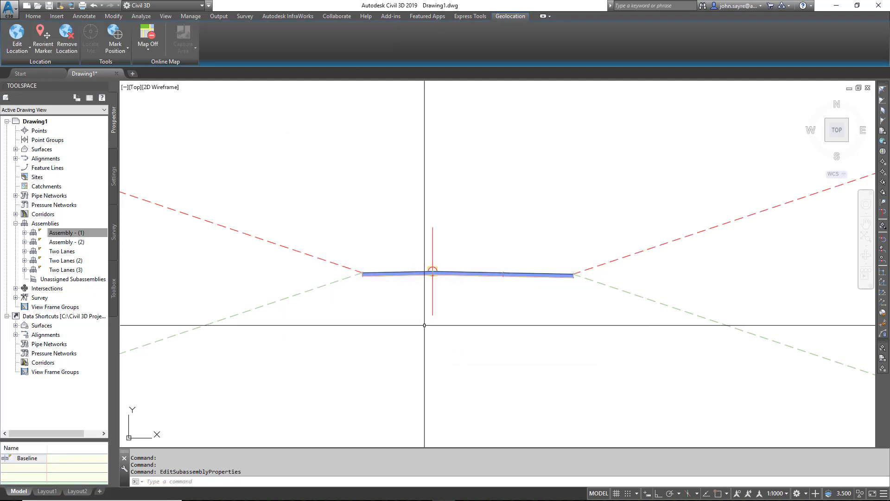
Step: Inspect the new road's corridor over the surface contours, from the intersection through the curves
{"action": "scroll", "coordinate": [425, 324], "scroll_direction": "down", "scroll_amount": 8}
{"action": "scroll", "coordinate": [424, 324], "scroll_direction": "down", "scroll_amount": 7}
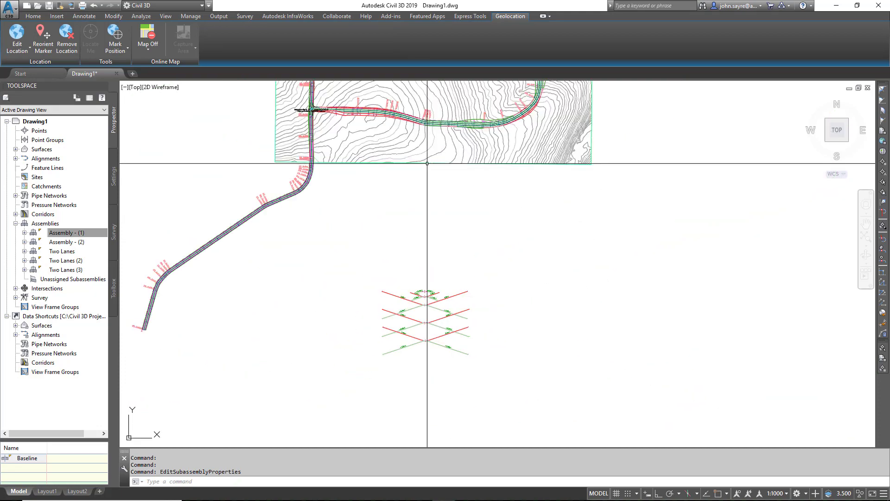
{"action": "scroll", "coordinate": [396, 204], "scroll_direction": "up", "scroll_amount": 2}
{"action": "scroll", "coordinate": [396, 204], "scroll_direction": "up", "scroll_amount": 4}
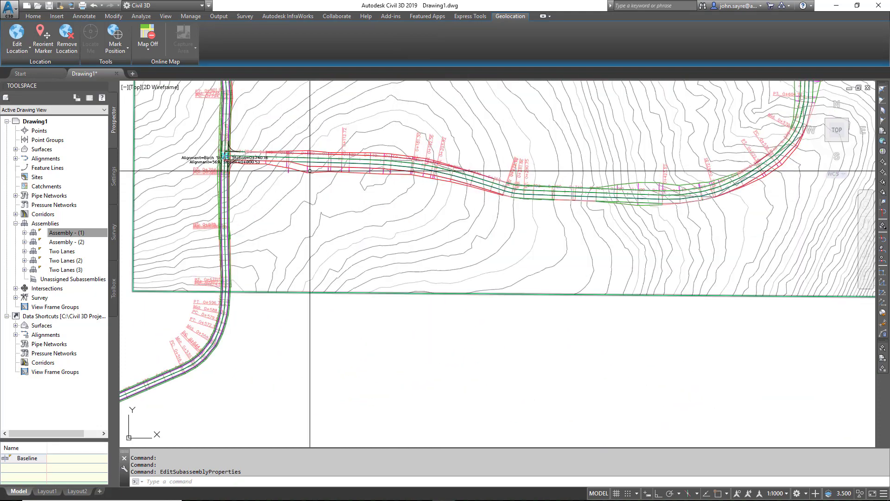
{"action": "scroll", "coordinate": [684, 222], "scroll_direction": "down", "scroll_amount": 2}
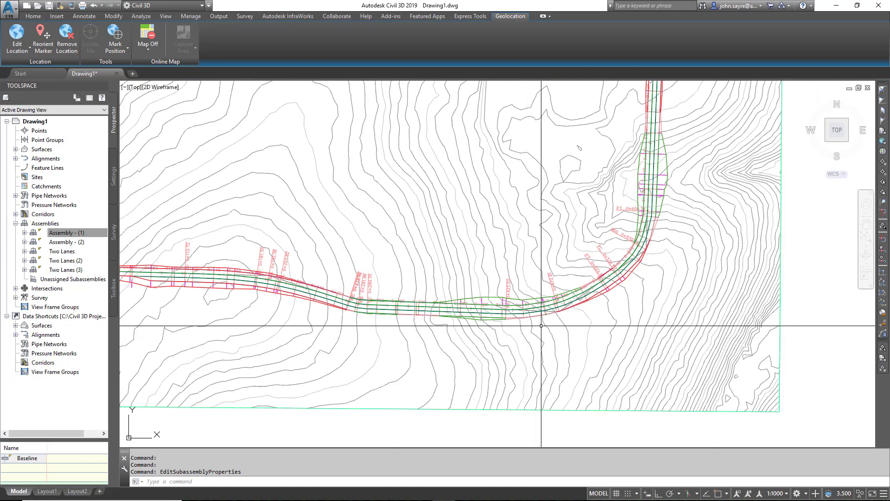
{"action": "scroll", "coordinate": [548, 333], "scroll_direction": "down", "scroll_amount": 2}
{"action": "scroll", "coordinate": [510, 301], "scroll_direction": "up", "scroll_amount": 2}
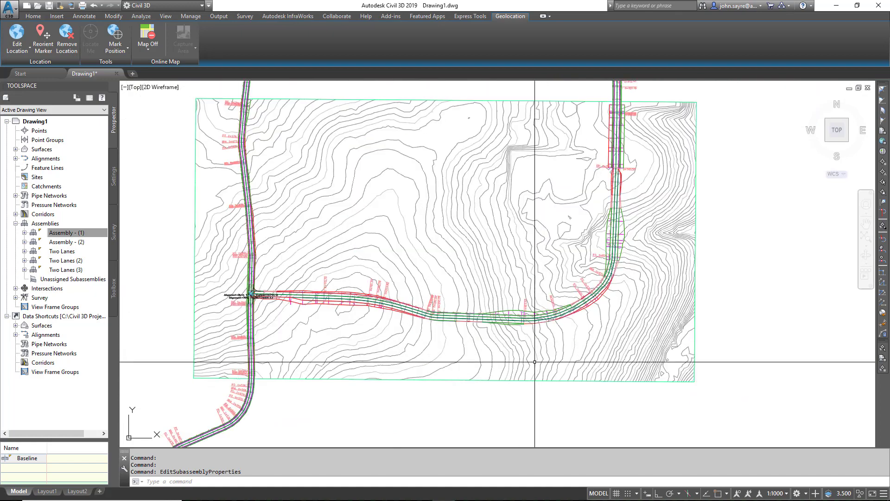
{"action": "mouse_move", "coordinate": [490, 370]}
{"action": "middle_mouse_down"}
{"action": "mouse_move", "coordinate": [478, 357]}
{"action": "mouse_move", "coordinate": [464, 260]}
{"action": "mouse_move", "coordinate": [442, 208]}
{"action": "middle_mouse_up"}
Step: Bring up the metric lane subassemblies and erase the outer right BasicLane from the assembly with the additional lane
{"action": "scroll", "coordinate": [422, 228], "scroll_direction": "up", "scroll_amount": 6}
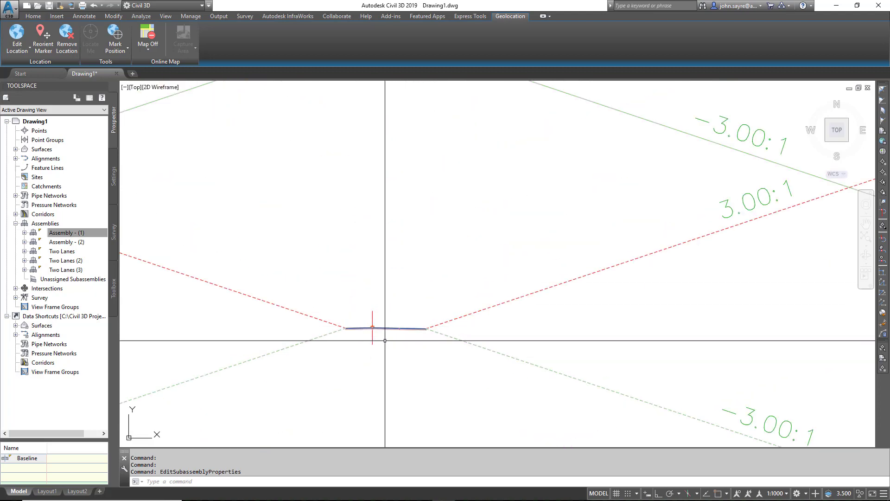
{"action": "scroll", "coordinate": [376, 351], "scroll_direction": "up", "scroll_amount": 4}
{"action": "scroll", "coordinate": [374, 351], "scroll_direction": "up", "scroll_amount": 2}
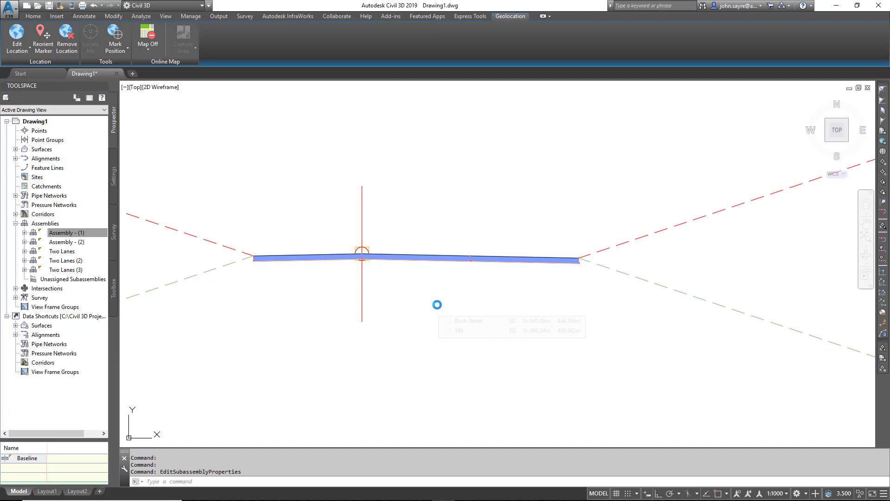
{"action": "key", "text": "ctrl+3"}
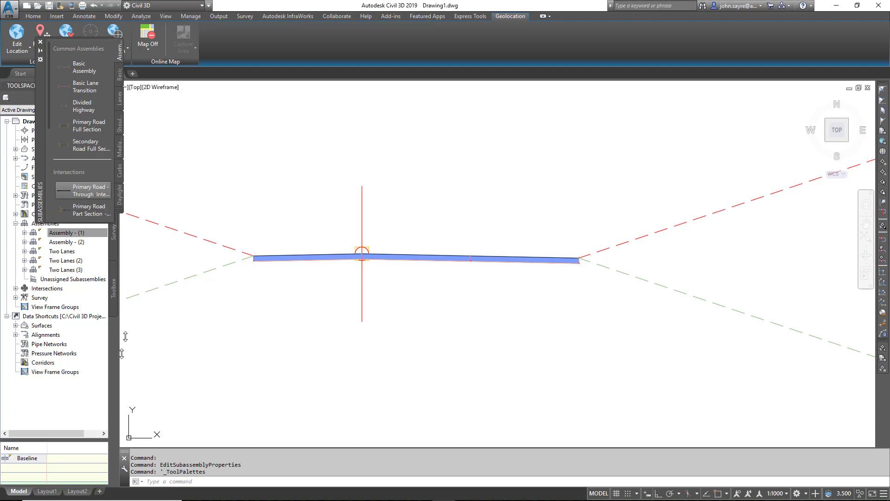
{"action": "left_click", "coordinate": [119, 101]}
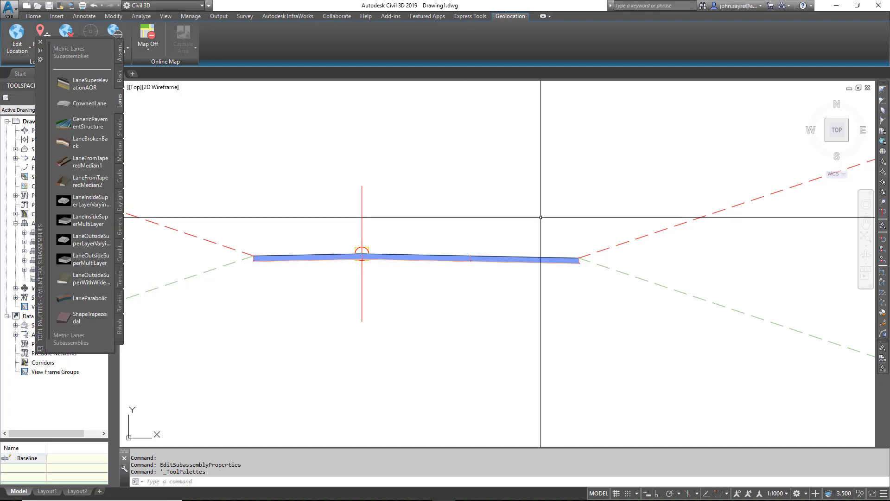
{"action": "type", "text": "e"}
{"action": "key", "text": "Return"}
{"action": "left_click", "coordinate": [532, 259]}
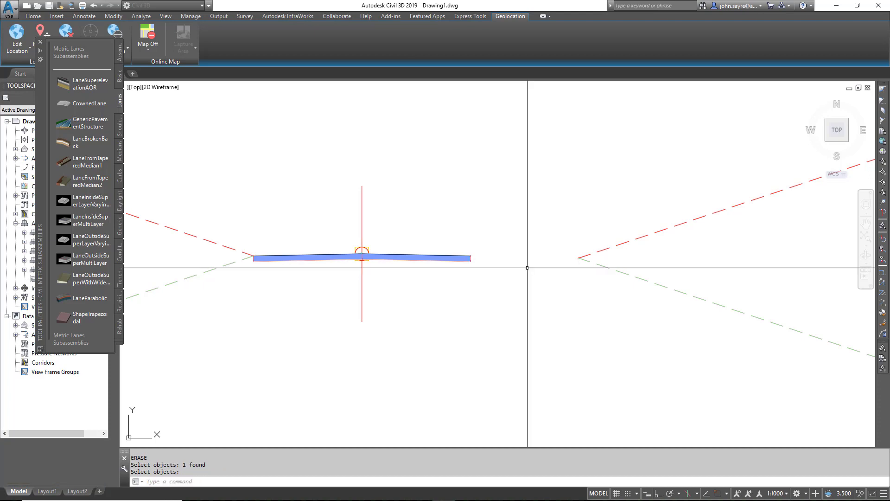
Step: Attach a right-side LaneSuperelevationAOR, 4.000 m wide with a -2.00% default slope, to the remaining right lane's outer top edge
{"action": "left_click", "coordinate": [84, 84]}
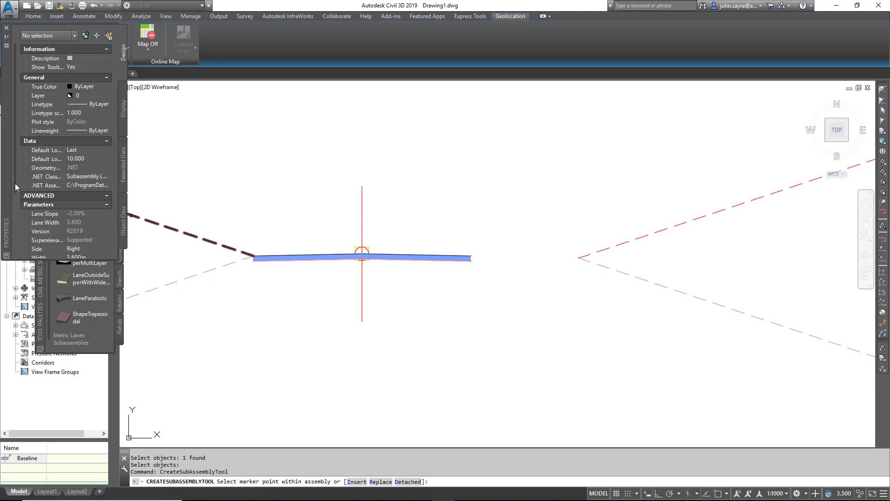
{"action": "scroll", "coordinate": [37, 195], "scroll_direction": "down", "scroll_amount": 1}
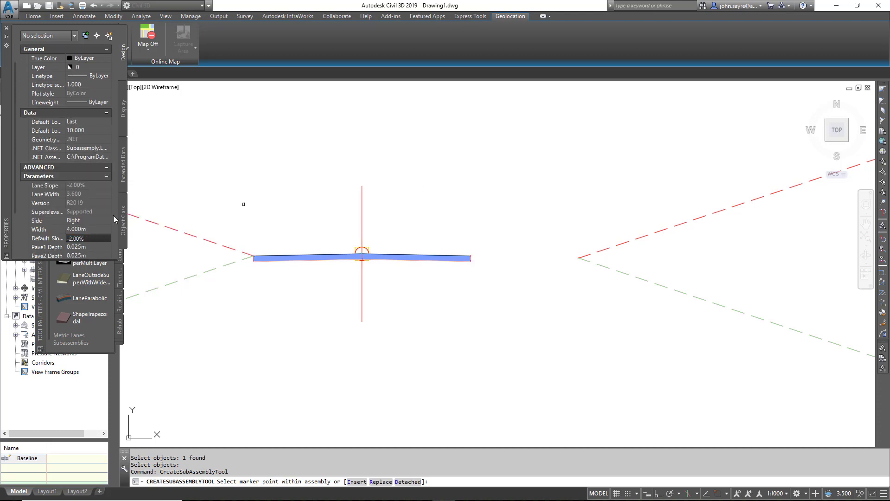
{"action": "scroll", "coordinate": [434, 226], "scroll_direction": "up", "scroll_amount": 5}
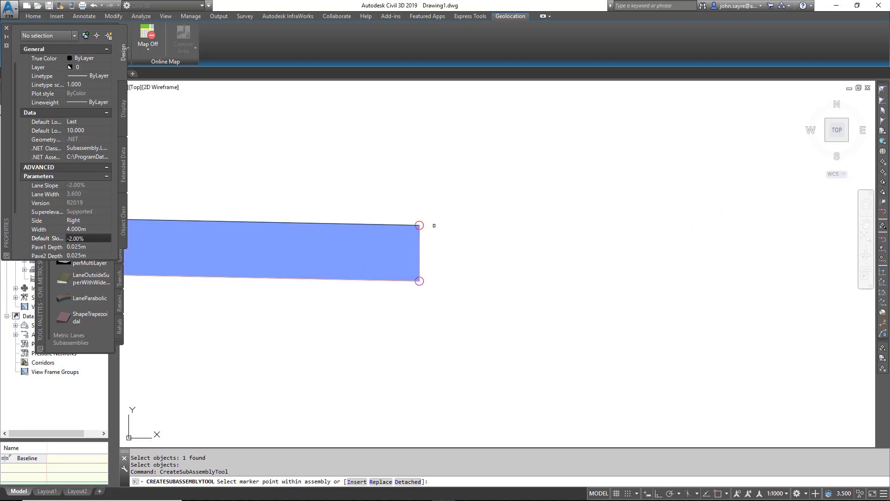
{"action": "scroll", "coordinate": [420, 226], "scroll_direction": "down", "scroll_amount": 5}
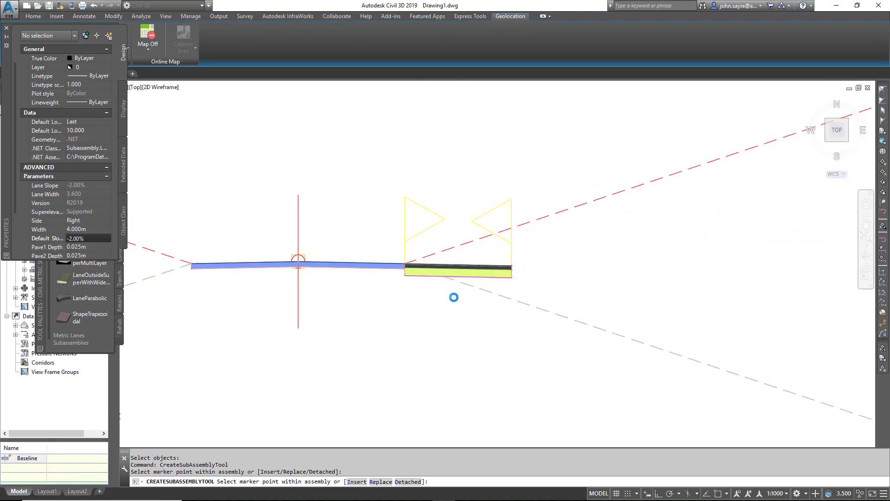
{"action": "left_click", "coordinate": [457, 250]}
{"action": "key", "text": "Return"}
Step: Move the right DaylightMaxWidth subassembly to the top outer edge of the new superelevation lane
{"action": "left_click", "coordinate": [445, 249]}
{"action": "right_click", "coordinate": [448, 252]}
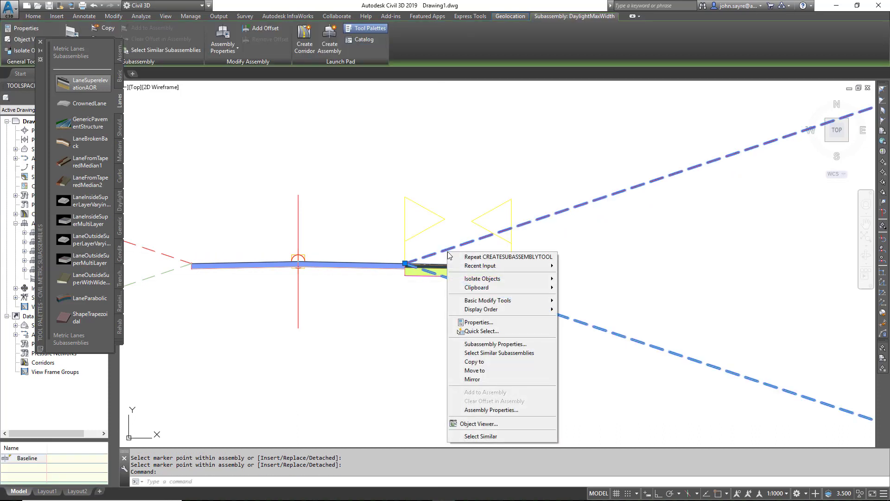
{"action": "left_click", "coordinate": [475, 371]}
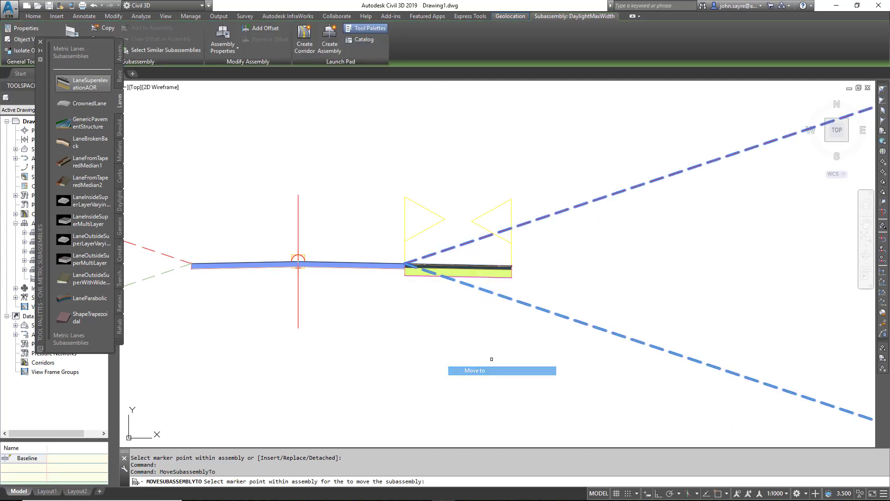
{"action": "scroll", "coordinate": [446, 264], "scroll_direction": "up", "scroll_amount": 5}
{"action": "left_click", "coordinate": [493, 263]}
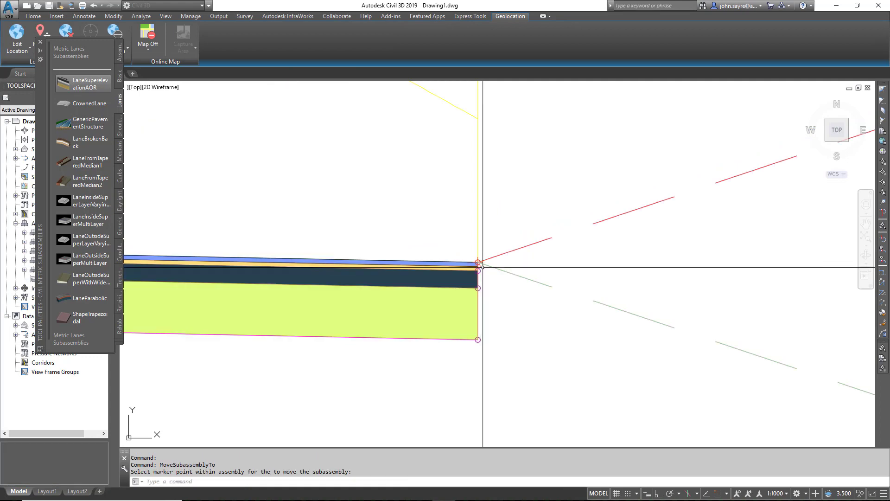
Step: Move the subassembly palette clear of the object tree, rebuild corridor 569, and dismiss the event list
{"action": "mouse_move", "coordinate": [39, 129]}
{"action": "left_mouse_down"}
{"action": "mouse_move", "coordinate": [485, 131]}
{"action": "mouse_move", "coordinate": [555, 137]}
{"action": "mouse_move", "coordinate": [594, 154]}
{"action": "left_mouse_up"}
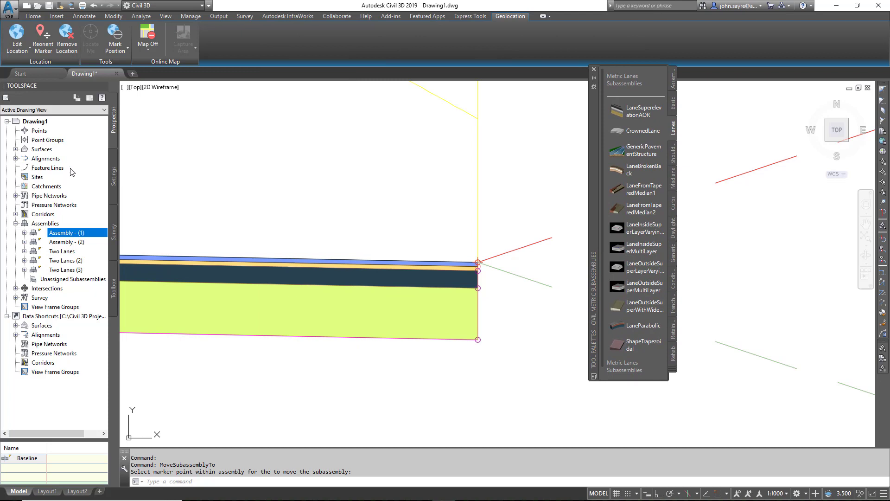
{"action": "left_click", "coordinate": [16, 214]}
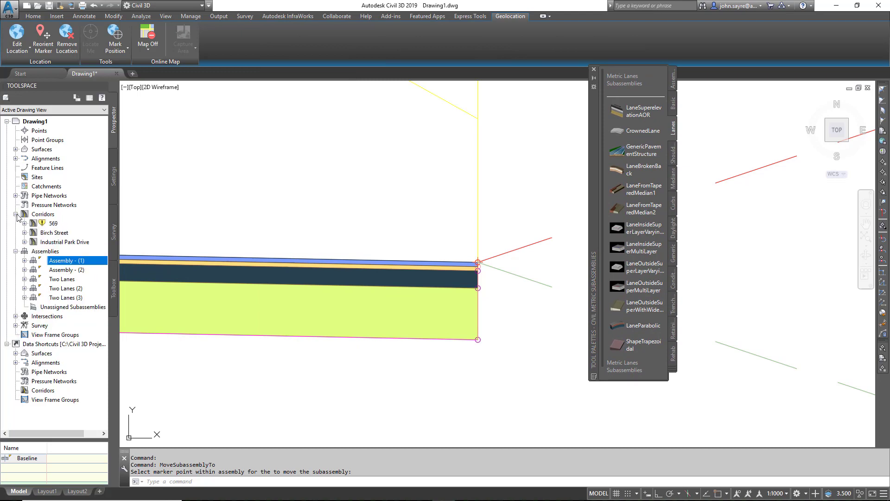
{"action": "left_click", "coordinate": [54, 227]}
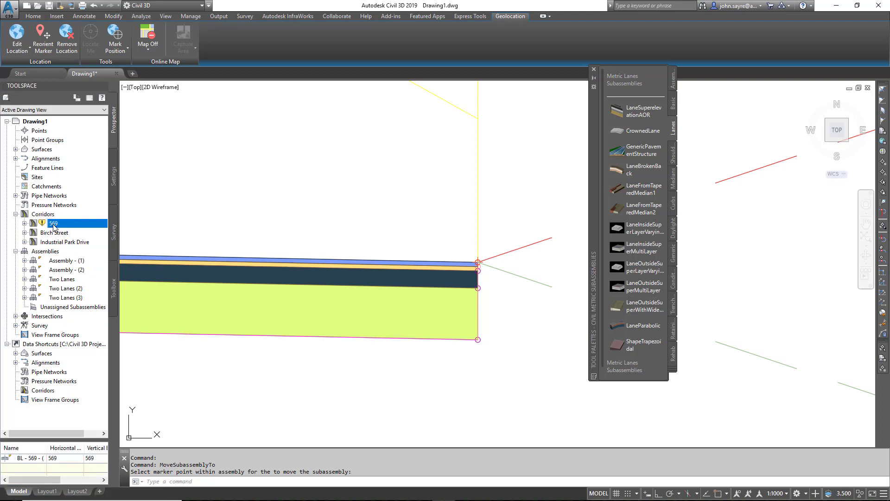
{"action": "scroll", "coordinate": [350, 381], "scroll_direction": "down", "scroll_amount": 8}
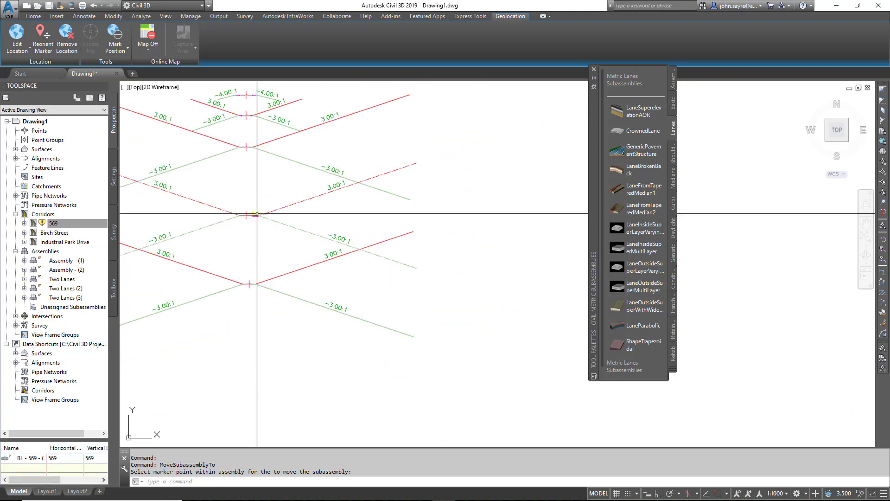
{"action": "scroll", "coordinate": [350, 381], "scroll_direction": "up", "scroll_amount": 5}
{"action": "scroll", "coordinate": [368, 189], "scroll_direction": "down", "scroll_amount": 4}
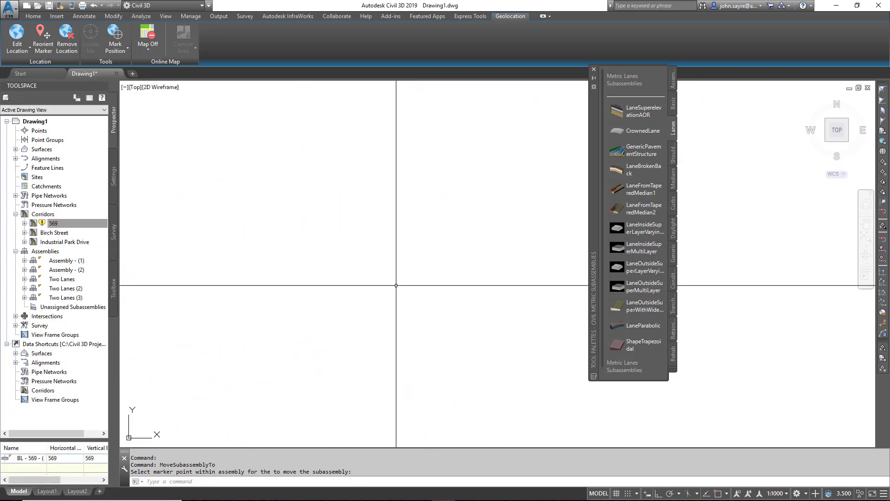
{"action": "scroll", "coordinate": [394, 259], "scroll_direction": "up", "scroll_amount": 8}
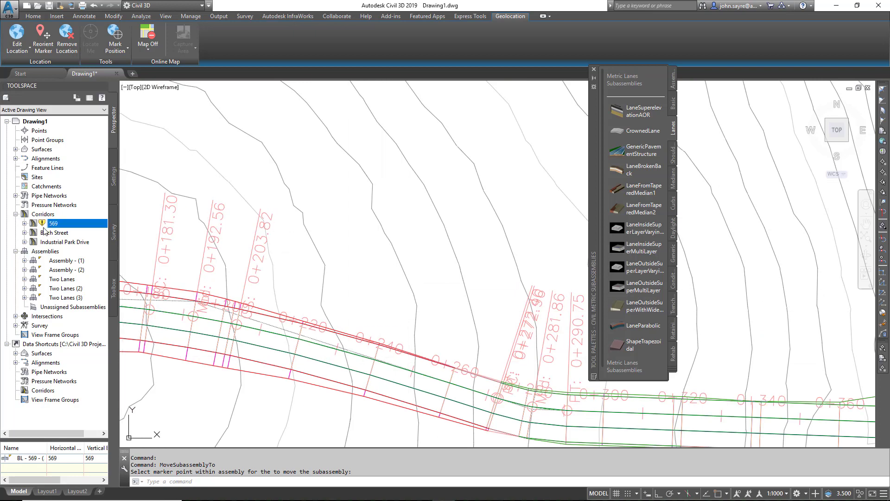
{"action": "right_click", "coordinate": [61, 224]}
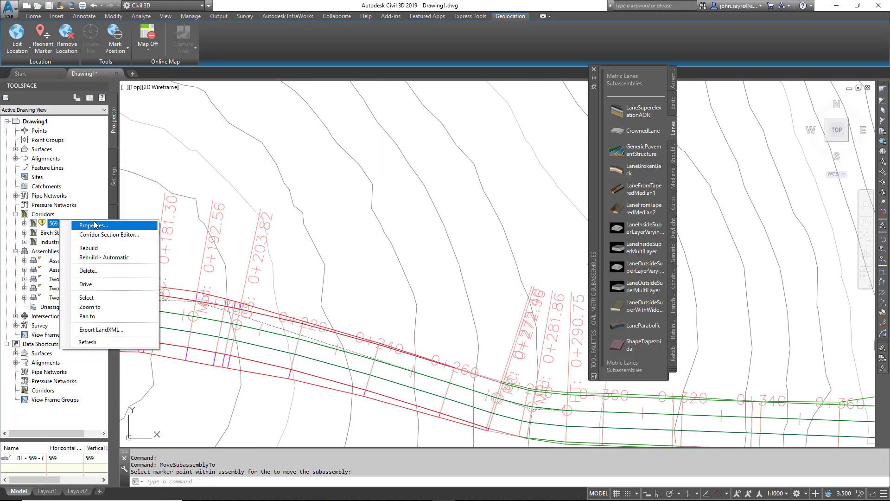
{"action": "left_click", "coordinate": [107, 249]}
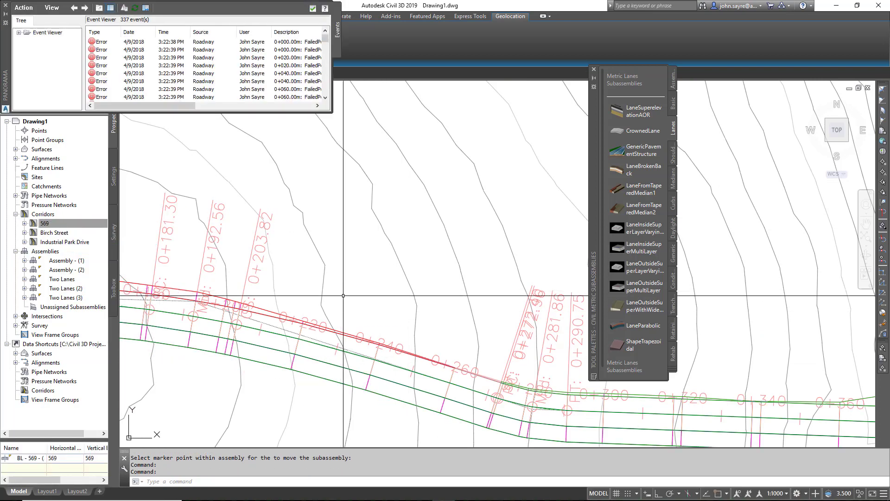
{"action": "middle_click_drag", "start_coordinate": [364, 298], "coordinate": [345, 143]}
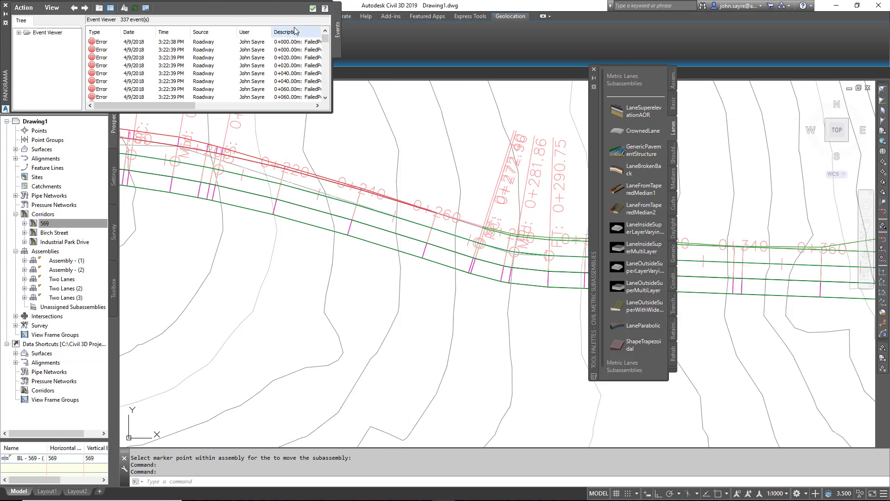
{"action": "left_click", "coordinate": [313, 9]}
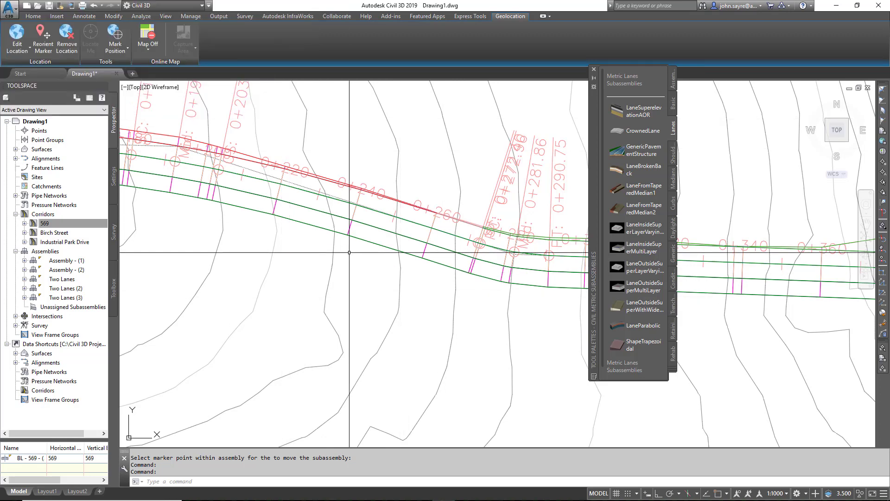
Step: In corridor 569's properties, map the unassigned right DaylightMaxWidth surface target to AIW_Existing_Ground and apply the corridor changes
{"action": "left_click", "coordinate": [375, 244]}
{"action": "right_click", "coordinate": [335, 254]}
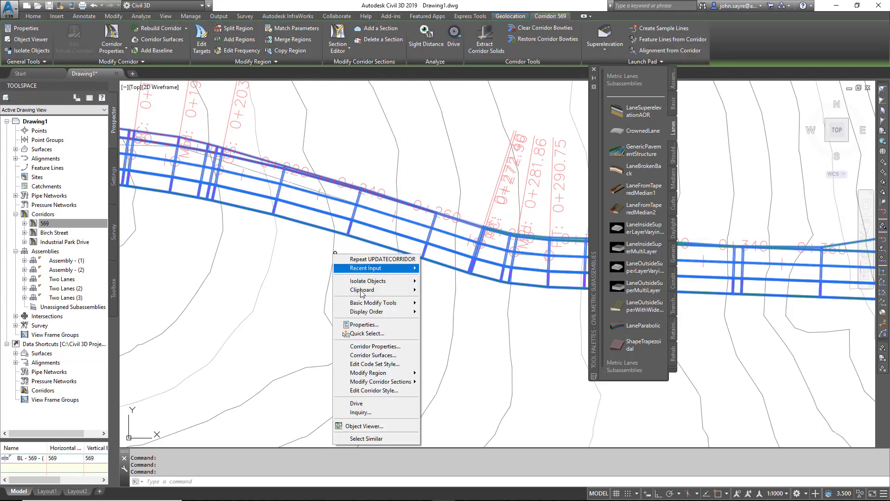
{"action": "left_click", "coordinate": [375, 346]}
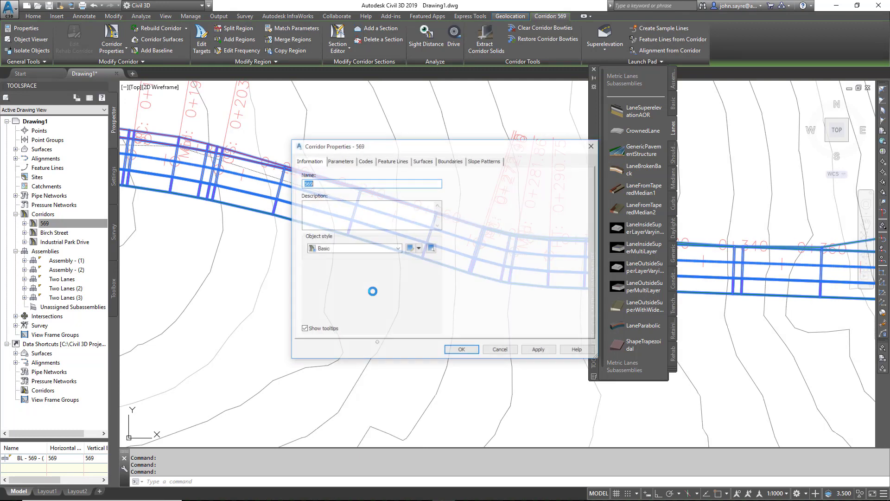
{"action": "left_click", "coordinate": [343, 163]}
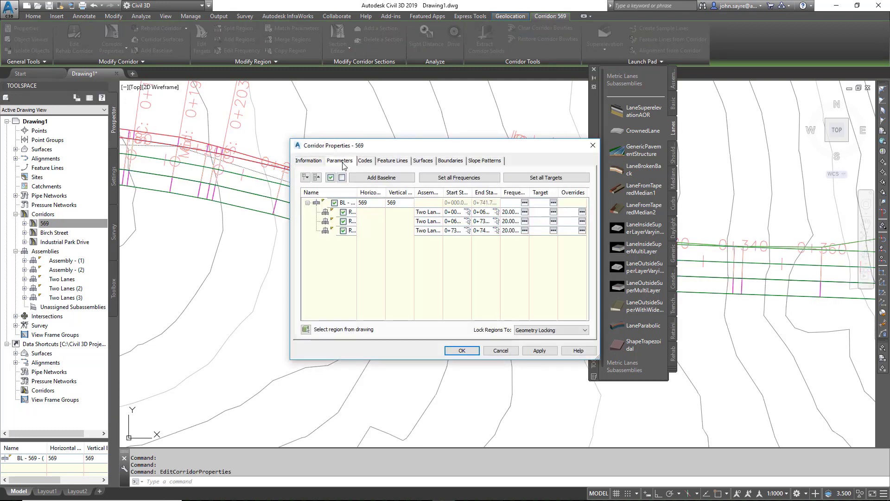
{"action": "left_click", "coordinate": [546, 178]}
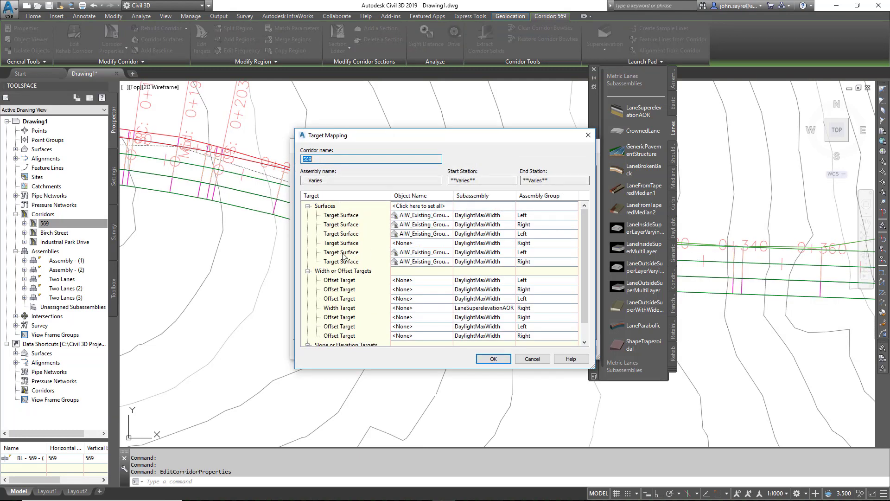
{"action": "left_click", "coordinate": [414, 246]}
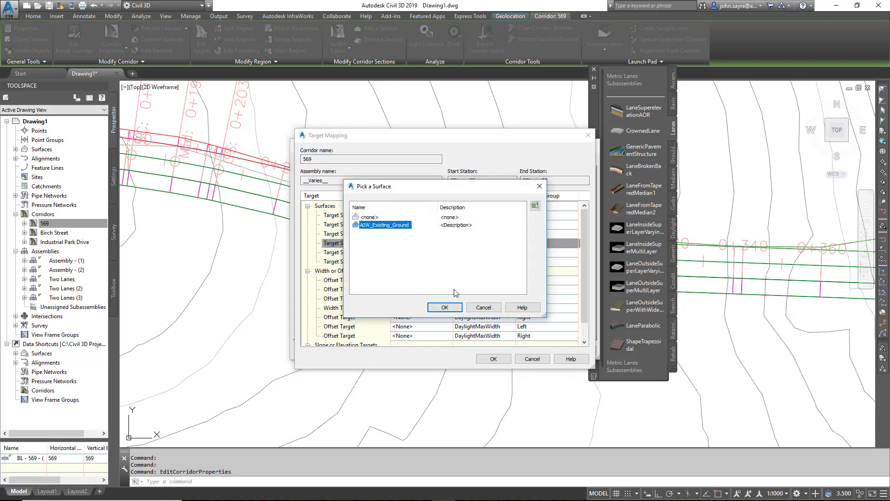
{"action": "left_click", "coordinate": [444, 308]}
{"action": "left_click", "coordinate": [493, 359]}
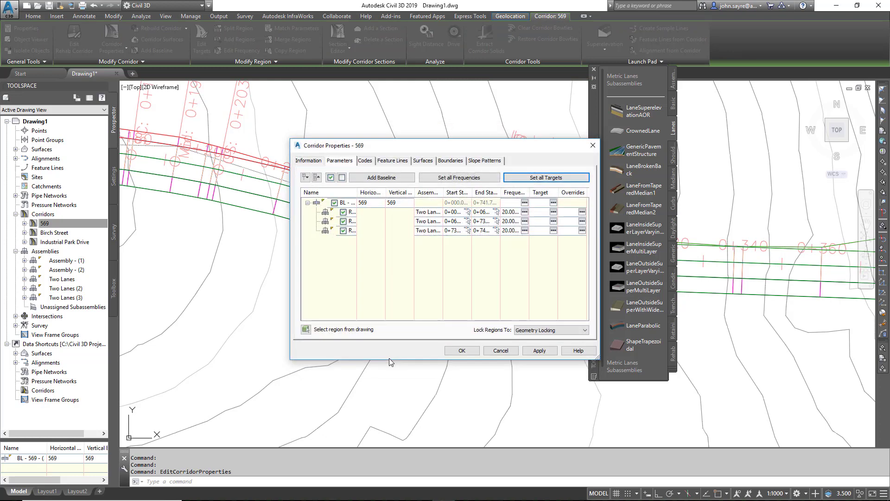
{"action": "left_click", "coordinate": [457, 351]}
{"action": "left_click", "coordinate": [432, 232]}
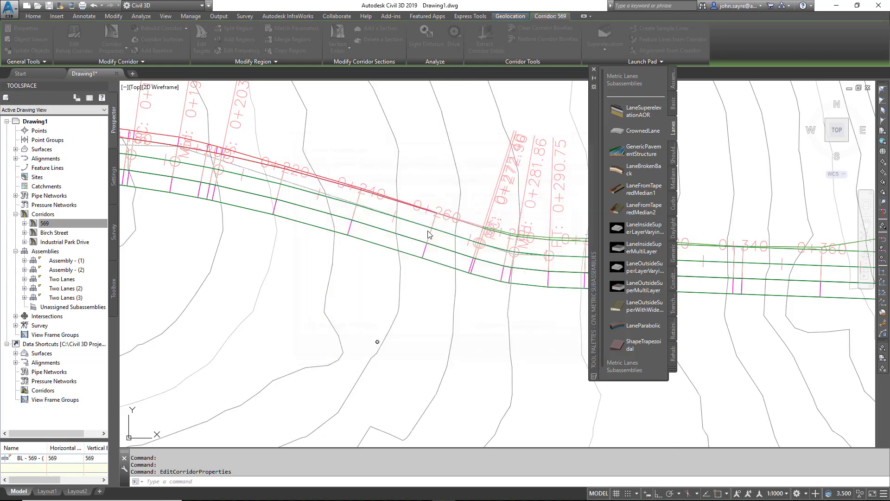
{"action": "key", "text": "Escape"}
Step: Inspect the edited assembly's new superelevation lane beside the basic lanes and close the subassembly palette
{"action": "scroll", "coordinate": [429, 234], "scroll_direction": "down", "scroll_amount": 5}
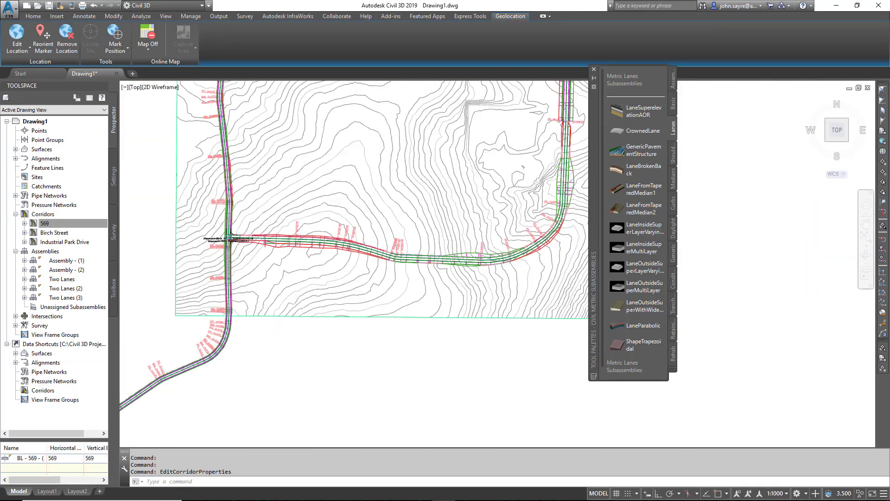
{"action": "scroll", "coordinate": [377, 278], "scroll_direction": "down", "scroll_amount": 3}
{"action": "middle_click_drag", "start_coordinate": [378, 368], "coordinate": [378, 325]}
{"action": "scroll", "coordinate": [386, 314], "scroll_direction": "up", "scroll_amount": 8}
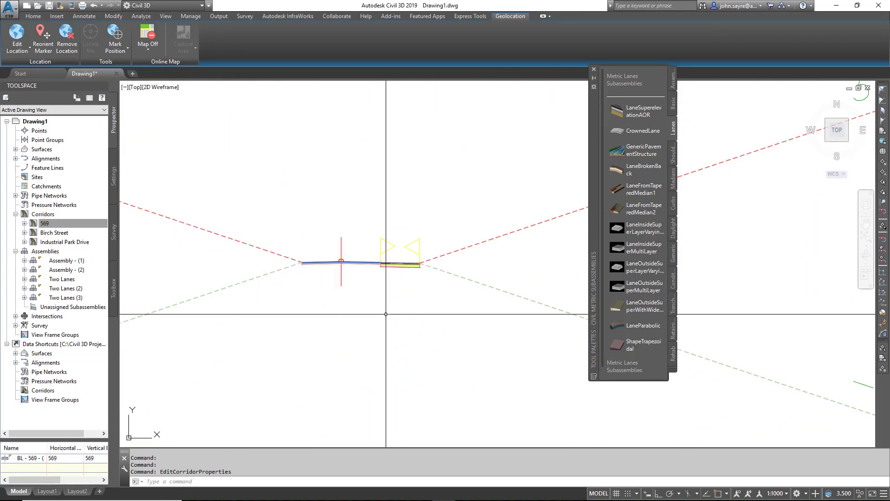
{"action": "scroll", "coordinate": [386, 314], "scroll_direction": "up", "scroll_amount": 4}
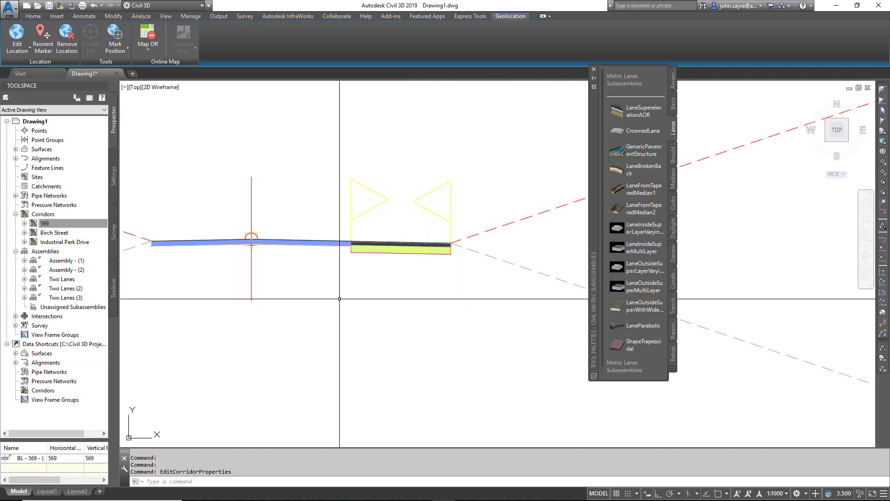
{"action": "scroll", "coordinate": [340, 298], "scroll_direction": "down", "scroll_amount": 8}
{"action": "scroll", "coordinate": [339, 299], "scroll_direction": "down", "scroll_amount": 6}
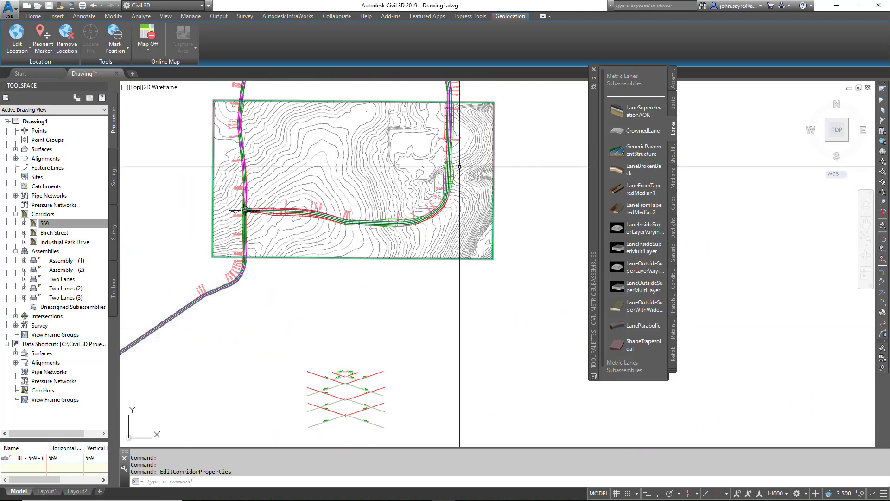
{"action": "left_click", "coordinate": [594, 70]}
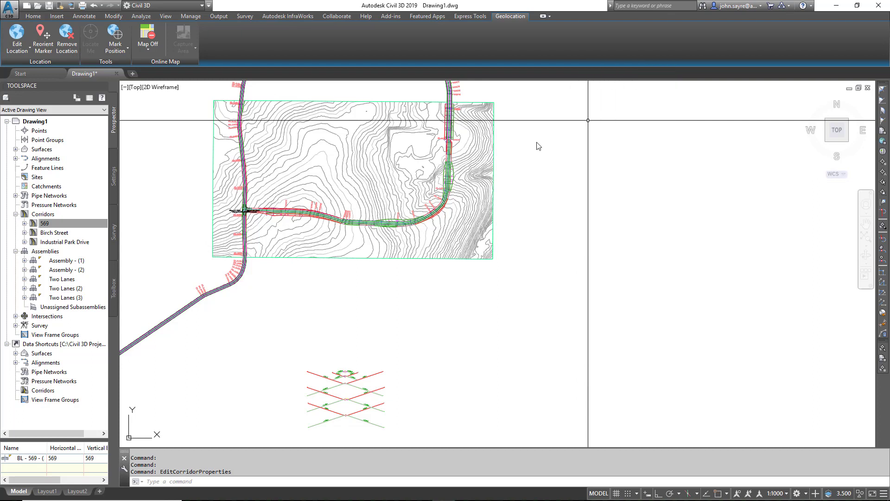
{"action": "middle_click_drag", "start_coordinate": [465, 318], "coordinate": [412, 347]}
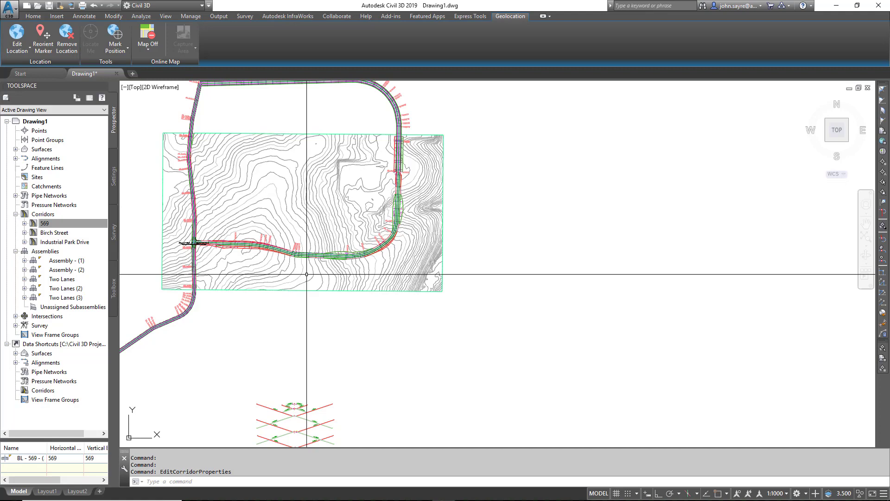
Step: Start Create Profile from Surface for alignment 569 and continue to drawing its existing-ground and design profiles in a profile view
{"action": "left_click", "coordinate": [34, 17]}
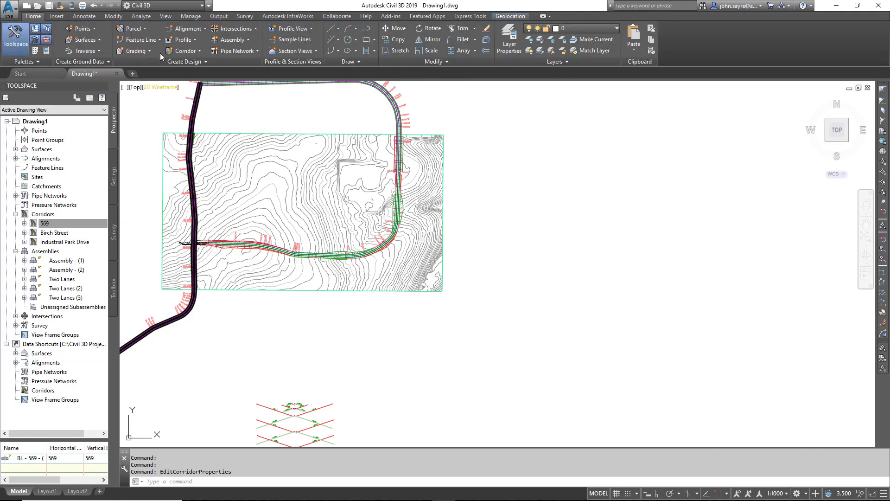
{"action": "left_click", "coordinate": [193, 40]}
{"action": "left_click", "coordinate": [202, 55]}
{"action": "left_click", "coordinate": [424, 178]}
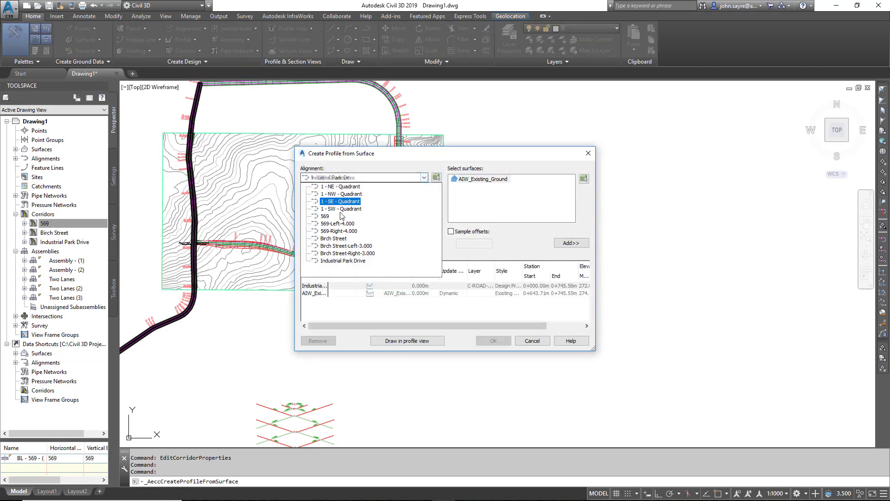
{"action": "left_click", "coordinate": [324, 216]}
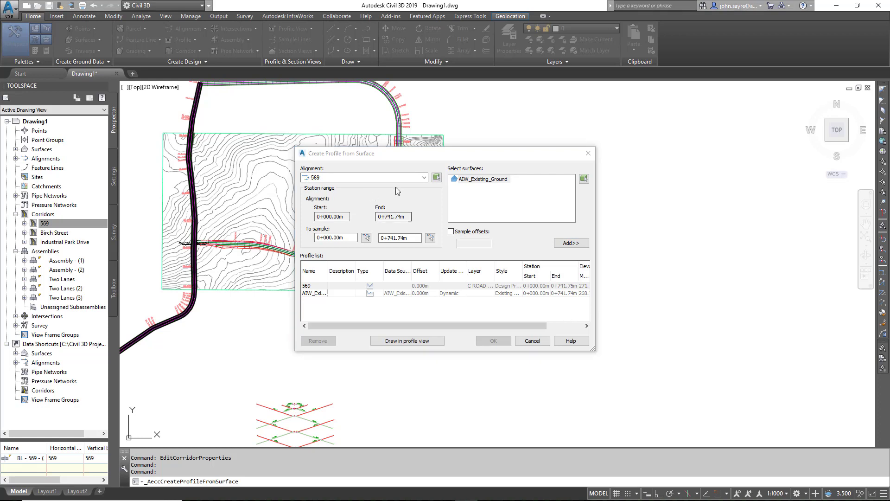
{"action": "left_click", "coordinate": [328, 291]}
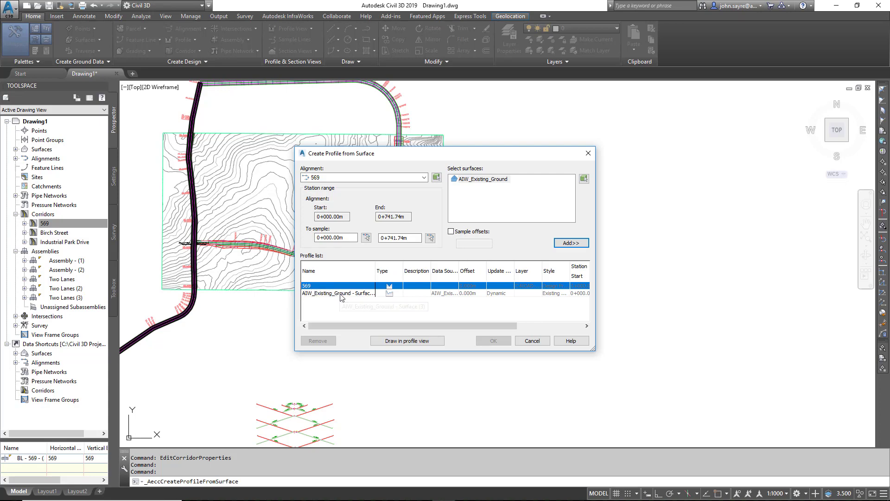
{"action": "left_click", "coordinate": [417, 341]}
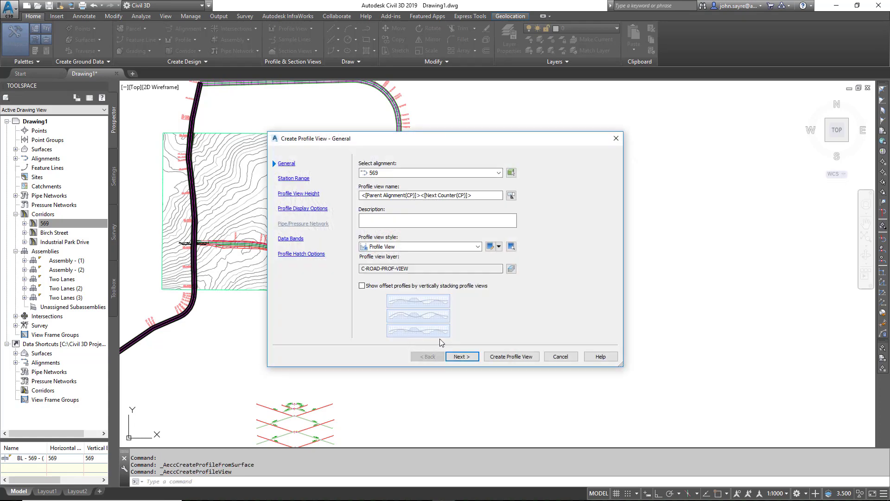
Step: Create the alignment 569 profile view in the Full Grid style and place it in the empty space east of the surface
{"action": "left_click", "coordinate": [478, 247]}
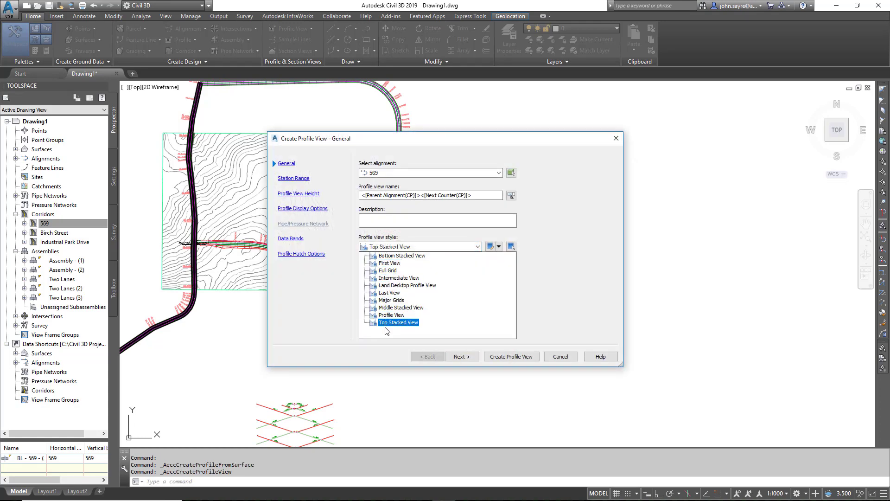
{"action": "left_click", "coordinate": [387, 271]}
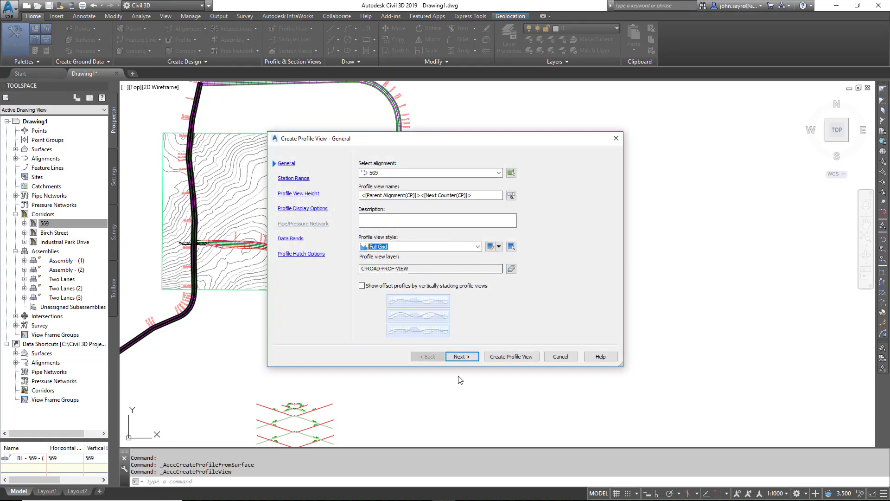
{"action": "left_click", "coordinate": [462, 356]}
{"action": "left_click", "coordinate": [505, 357]}
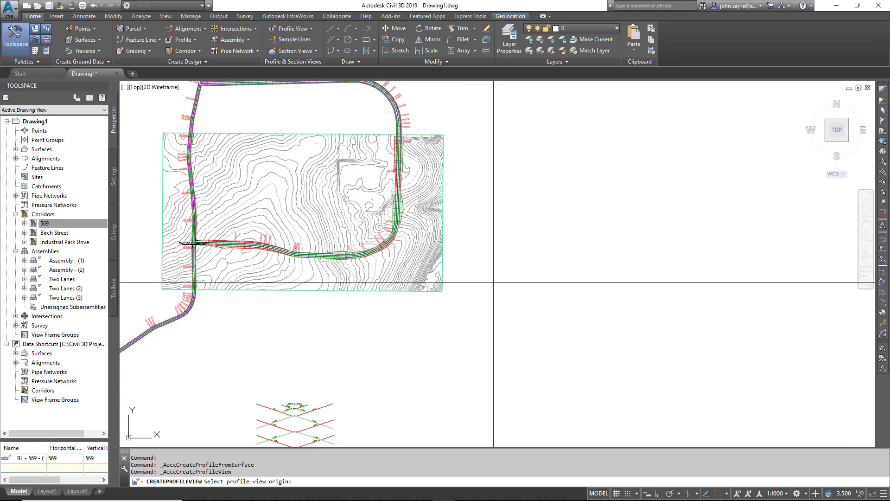
{"action": "left_click", "coordinate": [513, 244]}
{"action": "middle_click_drag", "start_coordinate": [564, 256], "coordinate": [502, 344]}
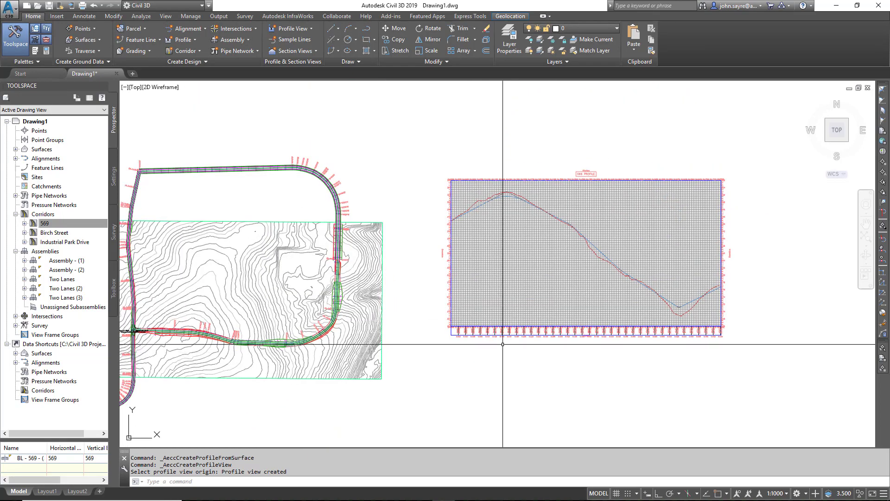
Step: Import the Complete Label Set into the labels of design profile 569 and apply it
{"action": "scroll", "coordinate": [674, 314], "scroll_direction": "up", "scroll_amount": 4}
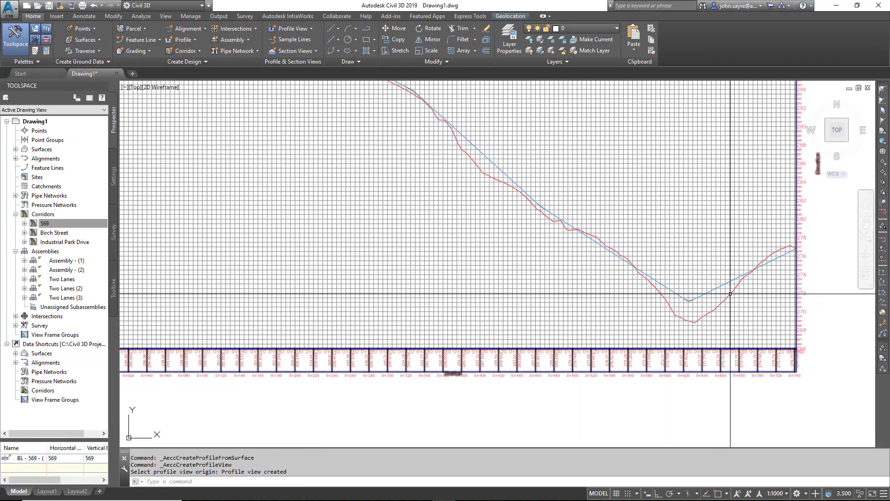
{"action": "scroll", "coordinate": [731, 293], "scroll_direction": "up", "scroll_amount": 6}
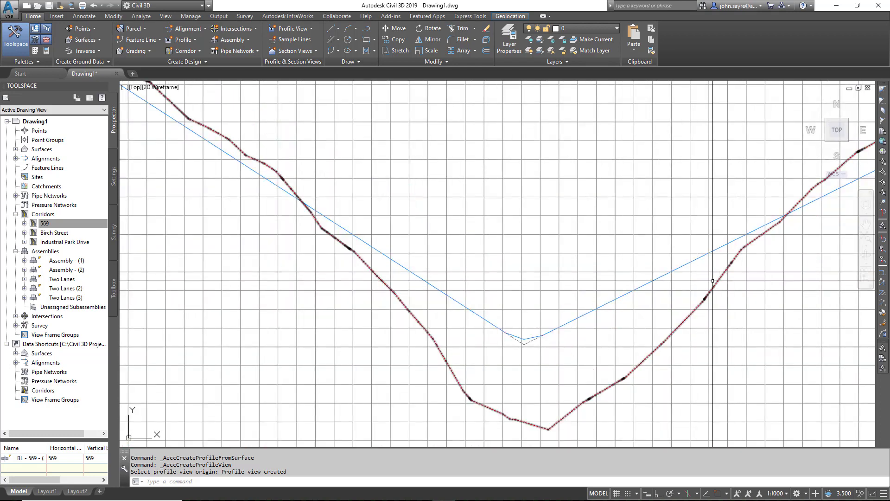
{"action": "left_click", "coordinate": [537, 337]}
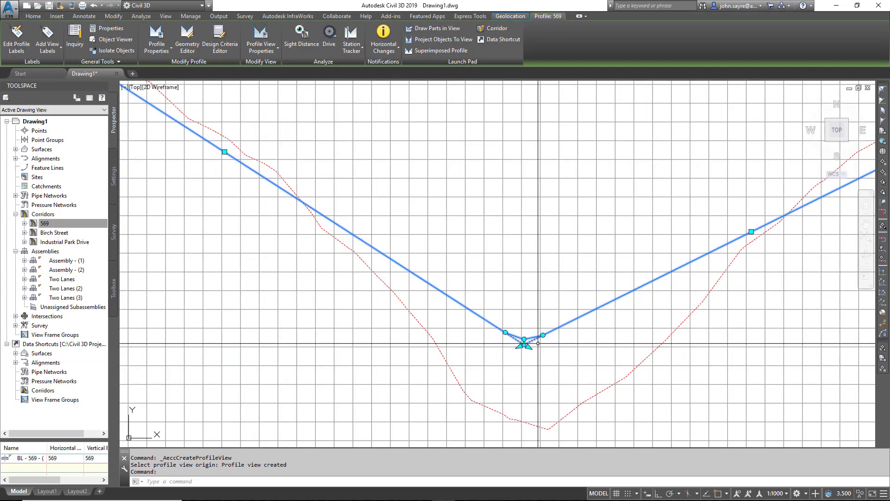
{"action": "scroll", "coordinate": [538, 343], "scroll_direction": "down", "scroll_amount": 5}
{"action": "scroll", "coordinate": [371, 287], "scroll_direction": "up", "scroll_amount": 1}
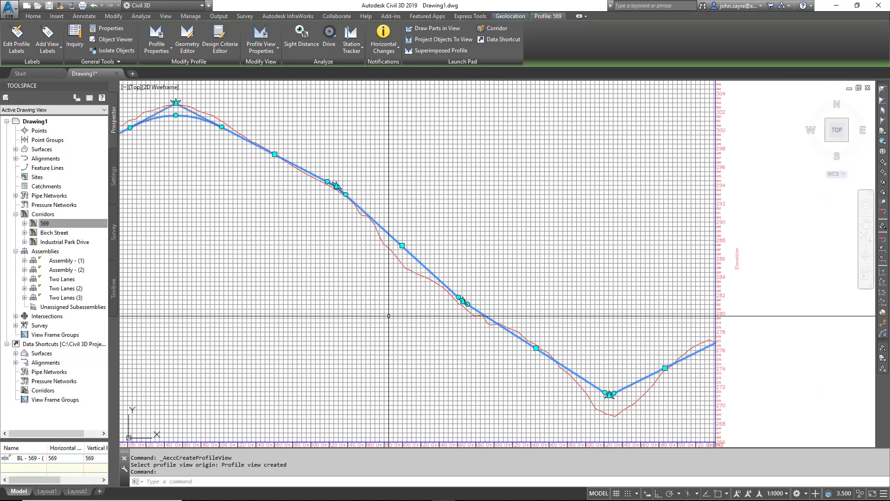
{"action": "middle_click_drag", "start_coordinate": [389, 316], "coordinate": [459, 325]}
{"action": "right_click", "coordinate": [472, 304]}
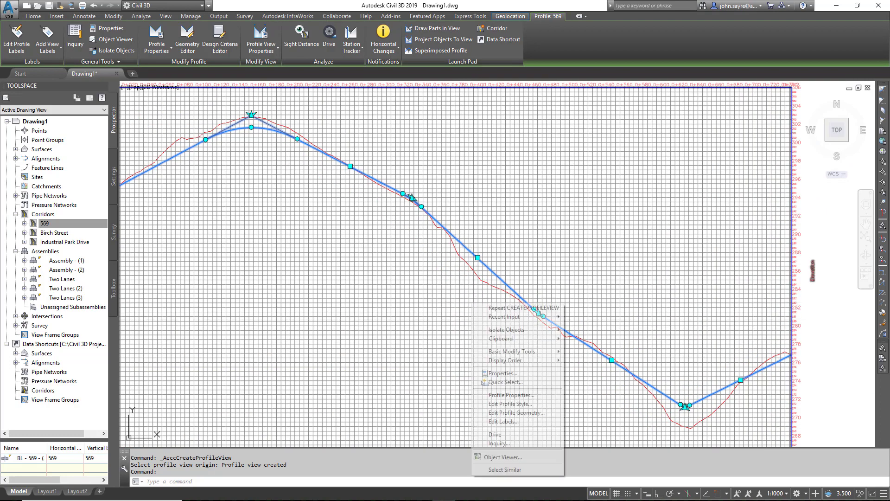
{"action": "left_click", "coordinate": [515, 422]}
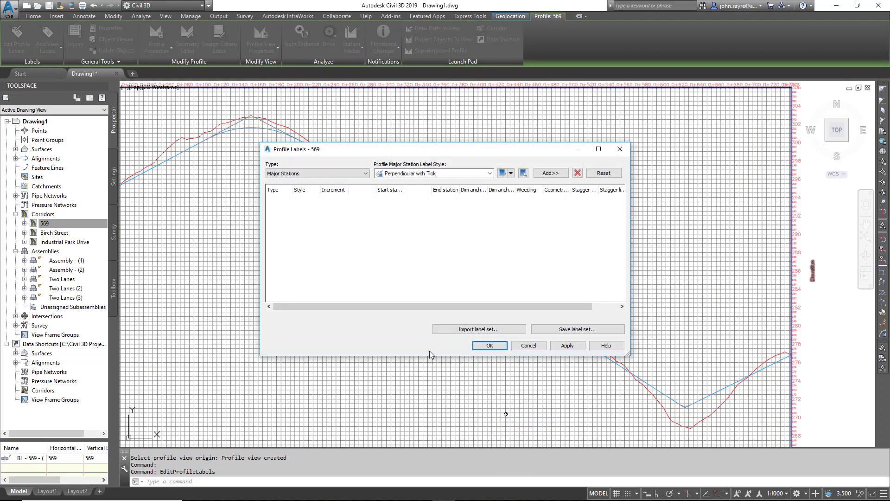
{"action": "left_click", "coordinate": [478, 329]}
{"action": "left_click", "coordinate": [463, 235]}
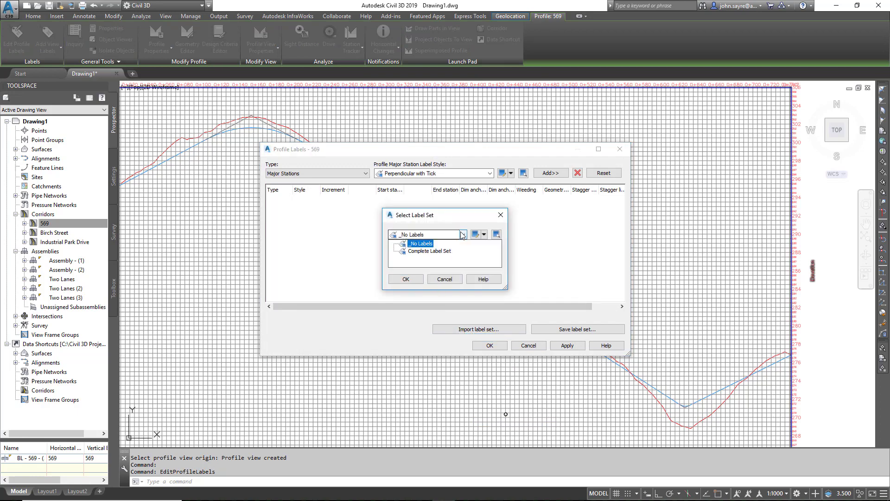
{"action": "left_click", "coordinate": [431, 256]}
{"action": "left_click", "coordinate": [406, 279]}
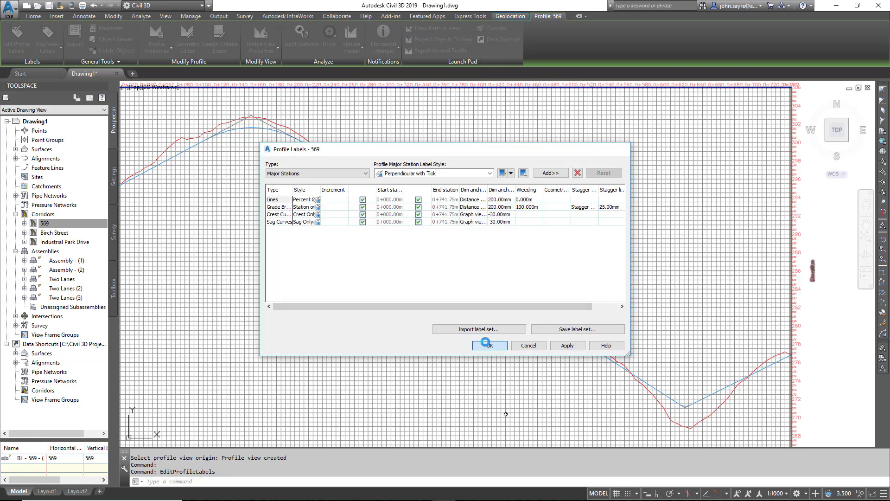
{"action": "left_click", "coordinate": [485, 344]}
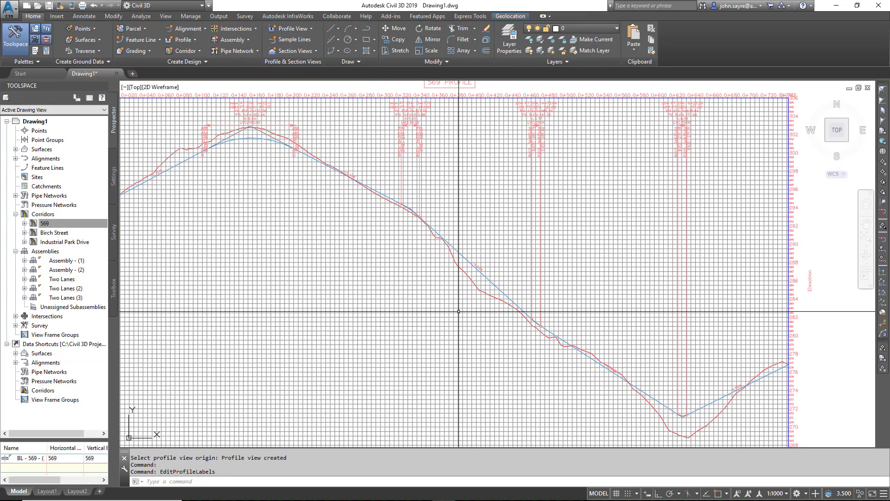
Step: Select design profile 569 near its second-to-last vertical curve and open its geometry for editing with the Profile Layout Tools
{"action": "left_click", "coordinate": [537, 306]}
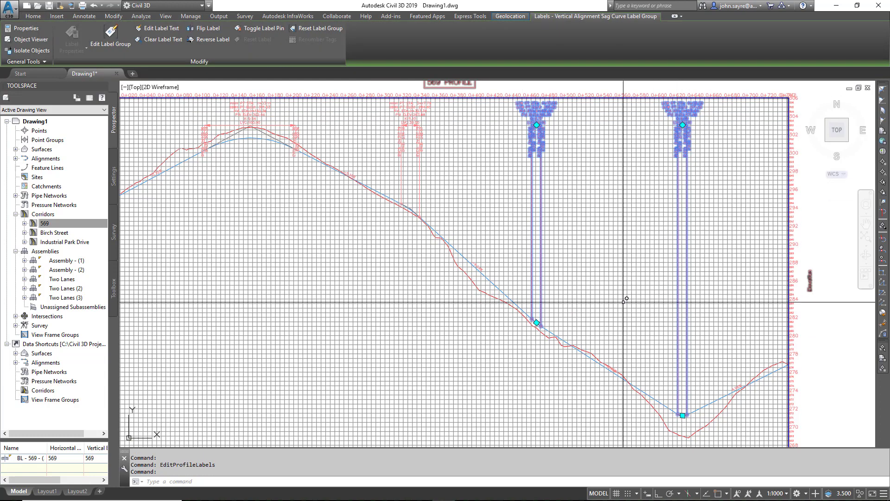
{"action": "key", "text": "Escape"}
{"action": "scroll", "coordinate": [530, 323], "scroll_direction": "up", "scroll_amount": 4}
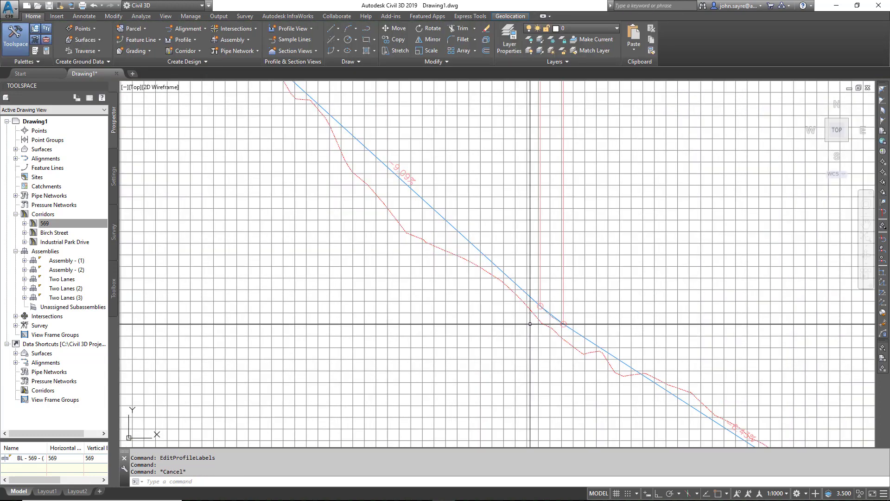
{"action": "left_click", "coordinate": [532, 299]}
{"action": "right_click", "coordinate": [533, 299]}
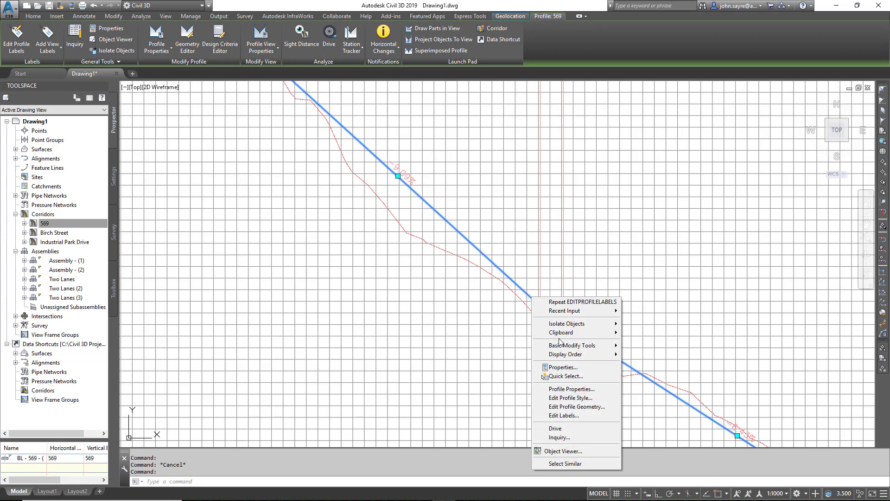
{"action": "left_click", "coordinate": [587, 407]}
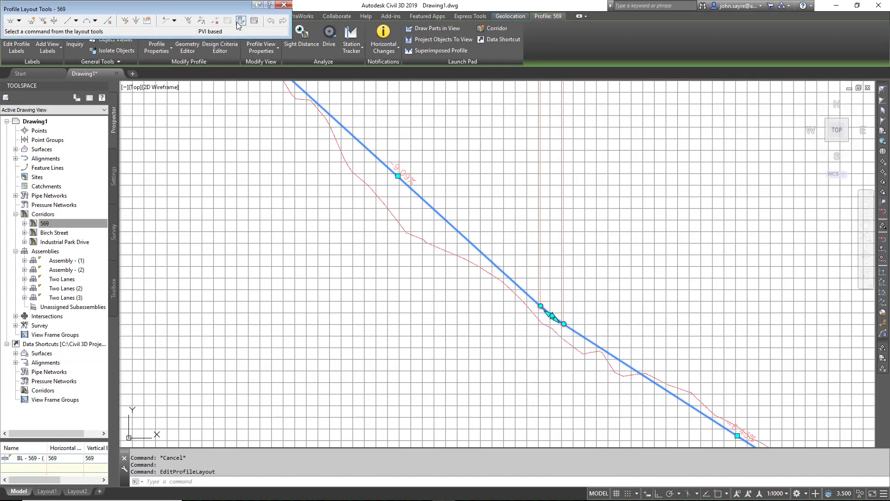
Step: Set the curve length of the sag at PVI 7 to 100 m in design profile 569's entity table
{"action": "left_click", "coordinate": [238, 22]}
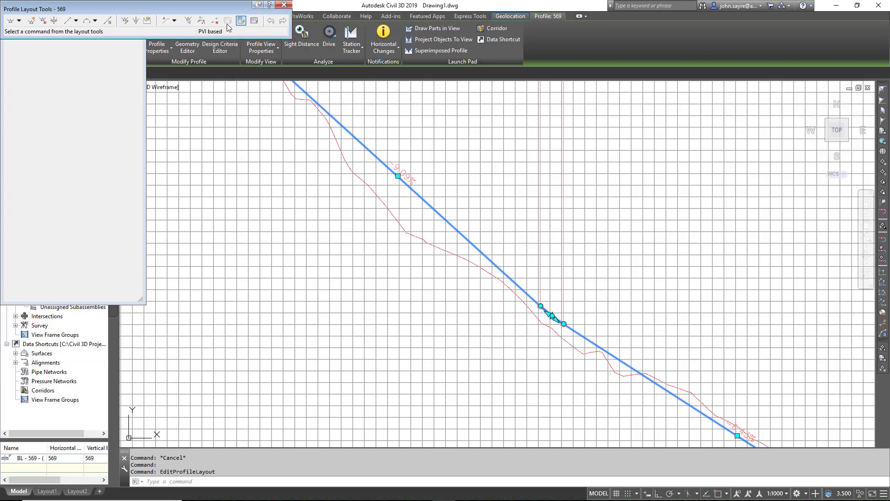
{"action": "left_click", "coordinate": [241, 22]}
{"action": "left_click", "coordinate": [254, 22]}
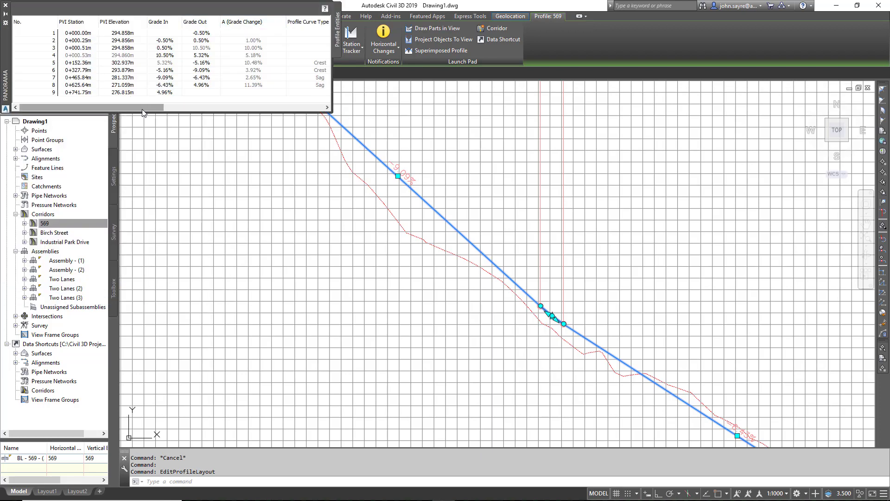
{"action": "left_click_drag", "start_coordinate": [155, 105], "coordinate": [239, 116]}
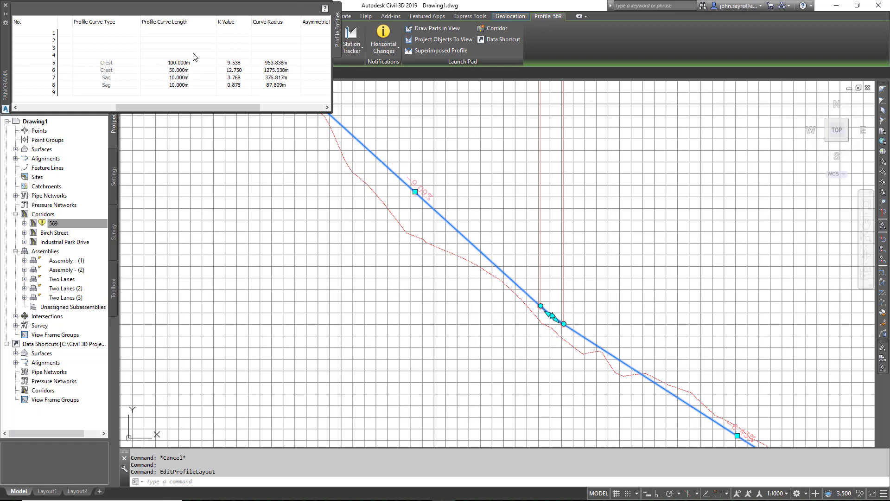
{"action": "double_click", "coordinate": [194, 79]}
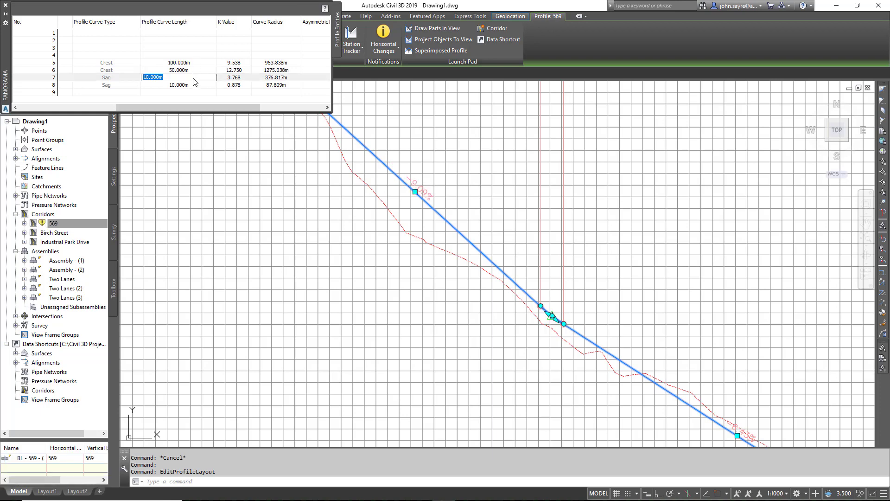
{"action": "key", "text": "Return"}
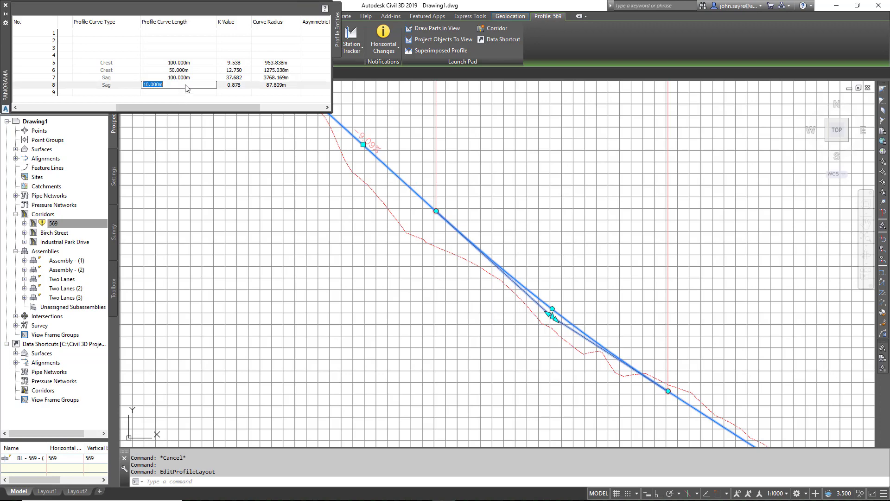
Step: Set the profile curve length of the sag at PVI 8 to 100 m
{"action": "left_click", "coordinate": [187, 89]}
{"action": "type", "text": "100"}
{"action": "key", "text": "Return"}
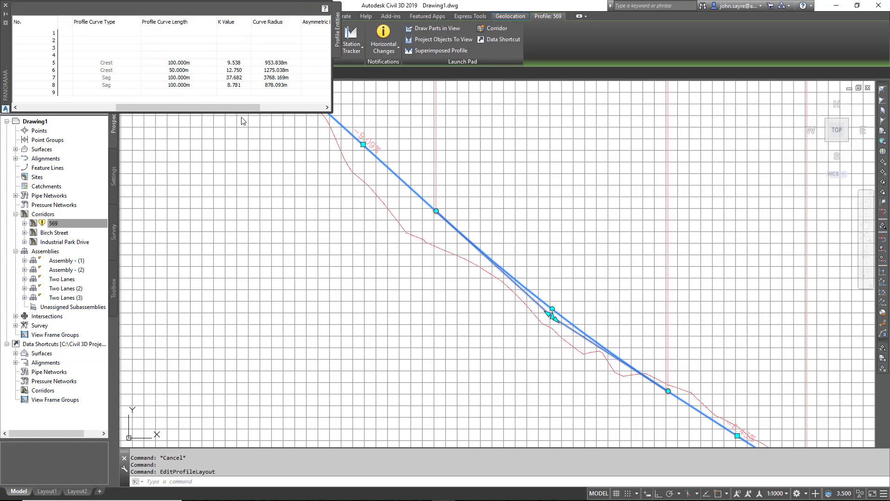
Step: Review the edited design profile against existing ground and its PVI stations and grades, and close the profile entity table
{"action": "scroll", "coordinate": [663, 386], "scroll_direction": "down", "scroll_amount": 5}
{"action": "scroll", "coordinate": [662, 386], "scroll_direction": "up", "scroll_amount": 3}
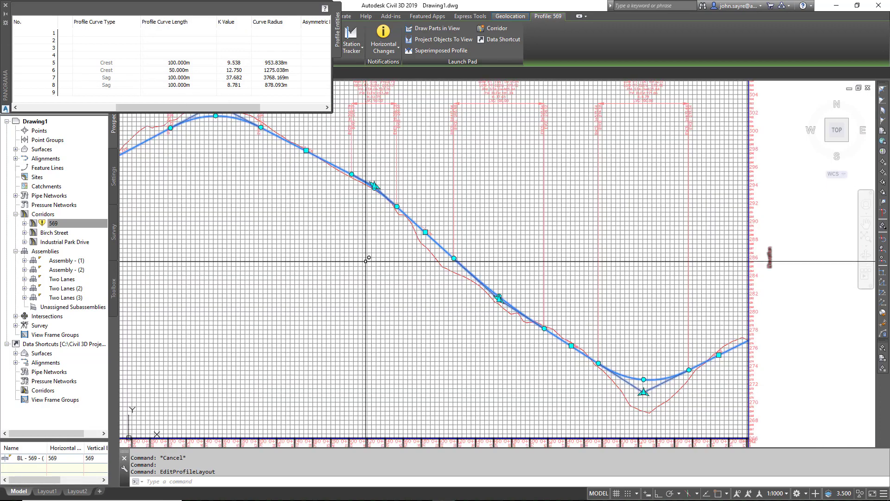
{"action": "middle_click_drag", "start_coordinate": [404, 303], "coordinate": [496, 328]}
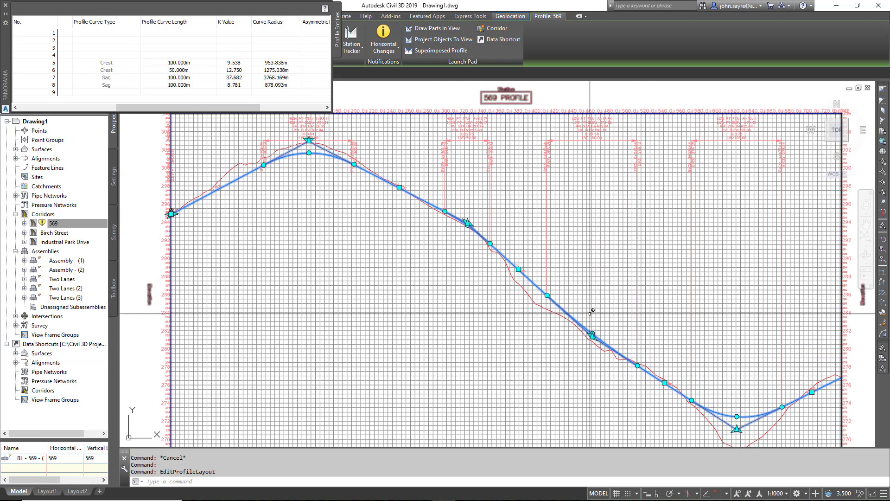
{"action": "left_click_drag", "start_coordinate": [149, 107], "coordinate": [50, 112]}
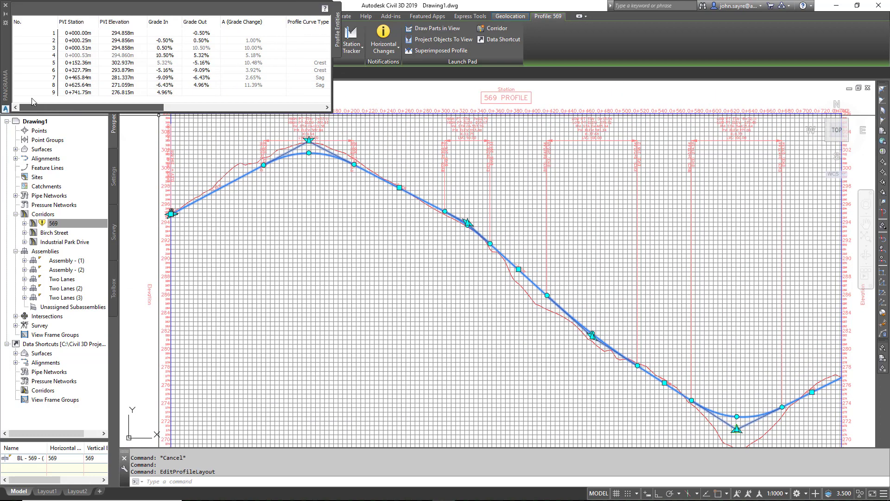
{"action": "left_click", "coordinate": [5, 4]}
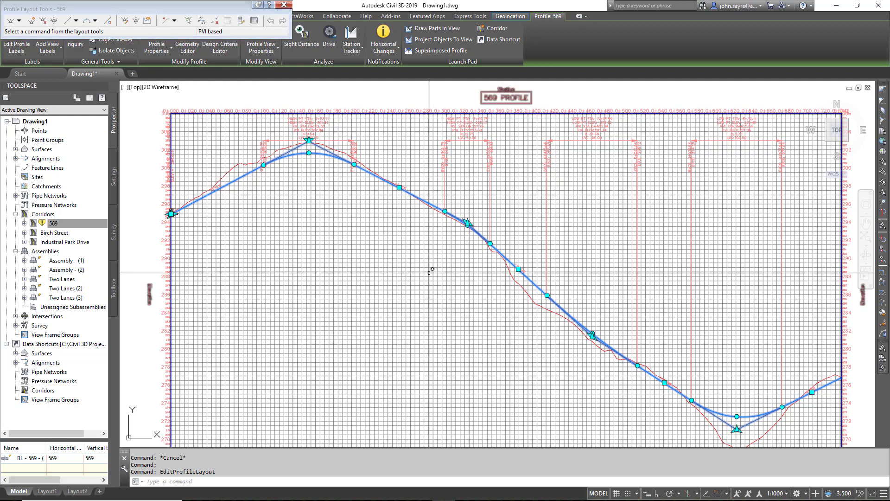
{"action": "scroll", "coordinate": [497, 299], "scroll_direction": "down", "scroll_amount": 5}
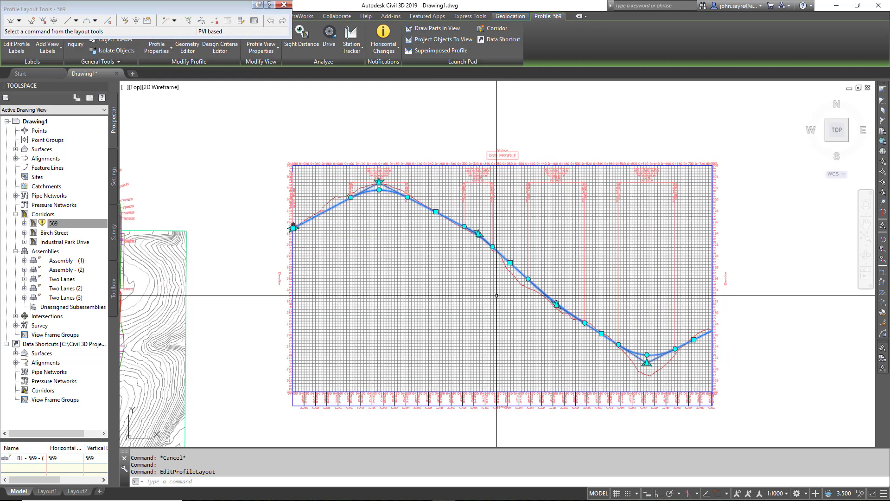
{"action": "mouse_move", "coordinate": [497, 300]}
{"action": "middle_mouse_down"}
{"action": "mouse_move", "coordinate": [571, 252]}
{"action": "mouse_move", "coordinate": [671, 254]}
{"action": "middle_mouse_up"}
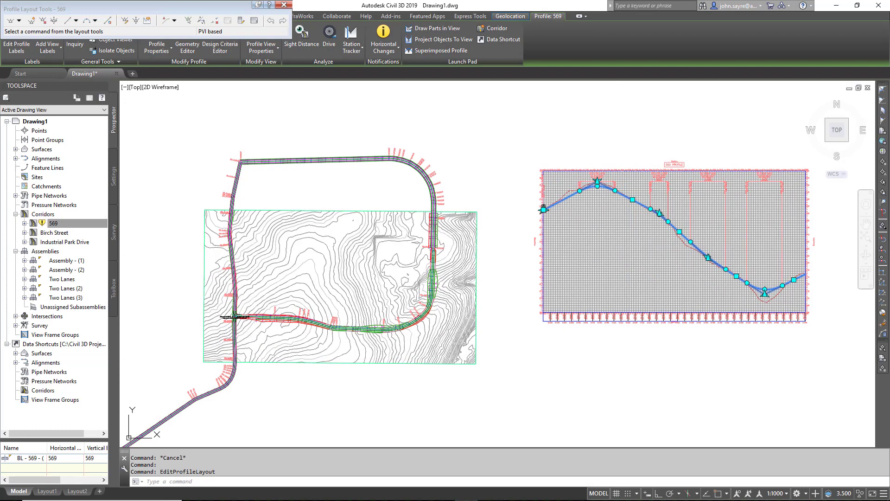